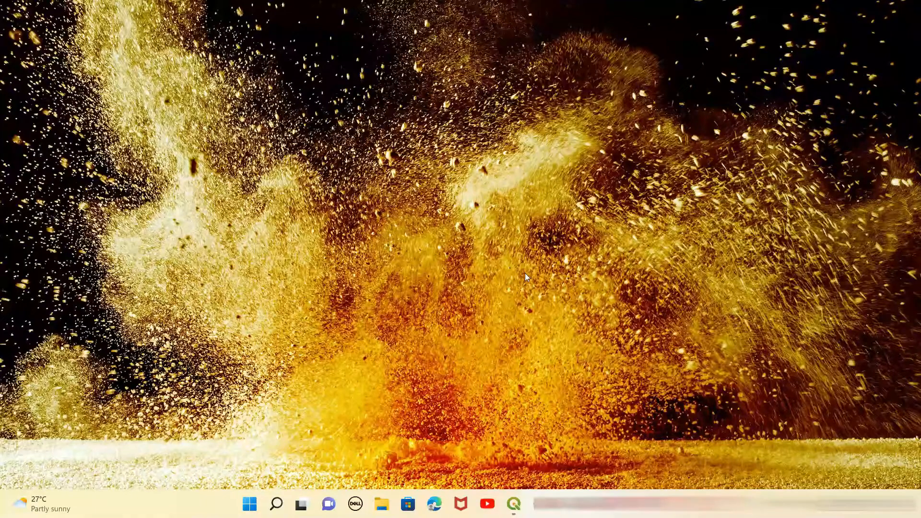
Switch to QGIS and add the OpenStreetMap XYZ tile layer to the project
mouse_move(521, 510)
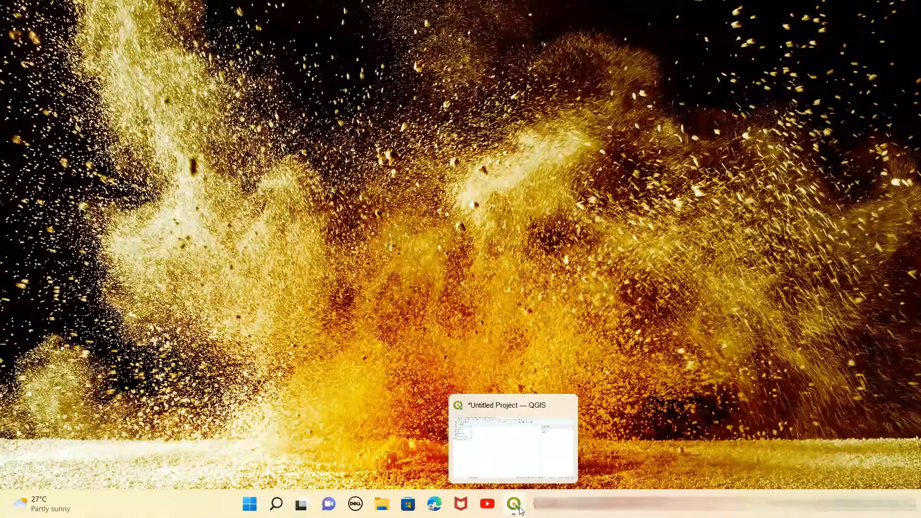
left_click(519, 508)
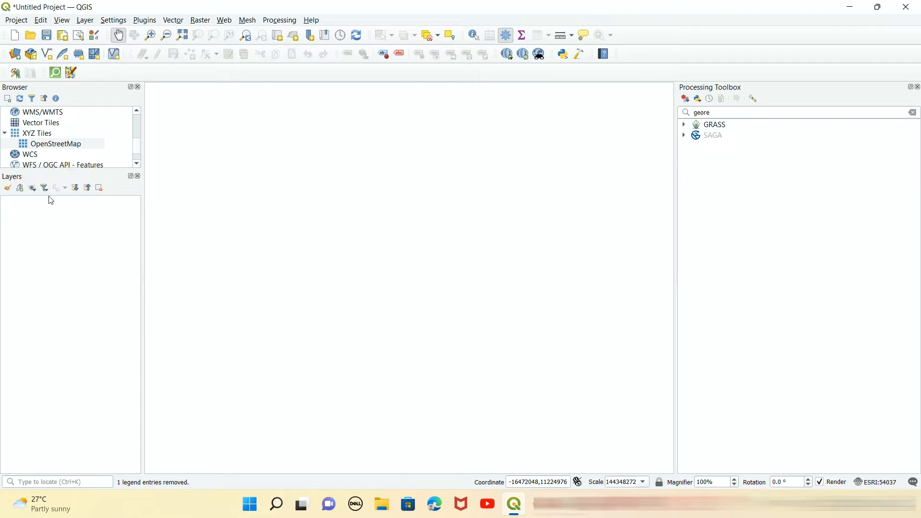
left_click_drag(62, 144, 56, 207)
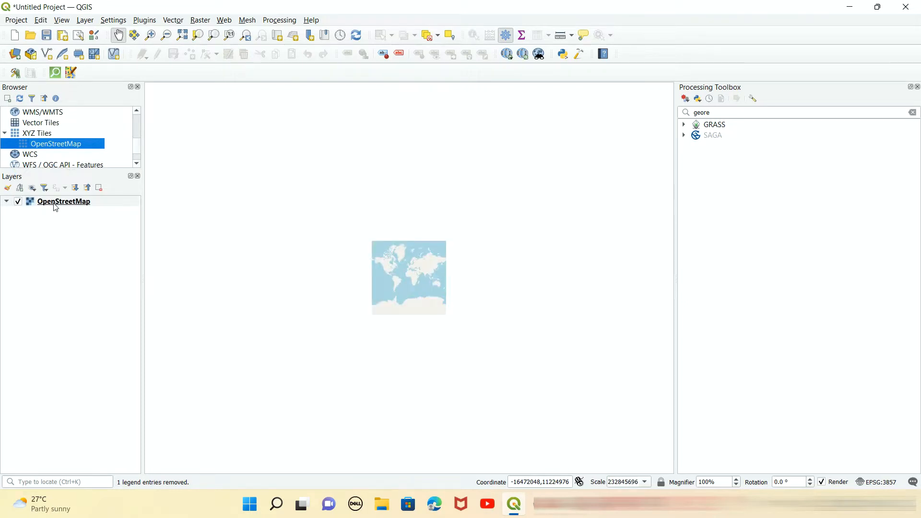
left_click(79, 202)
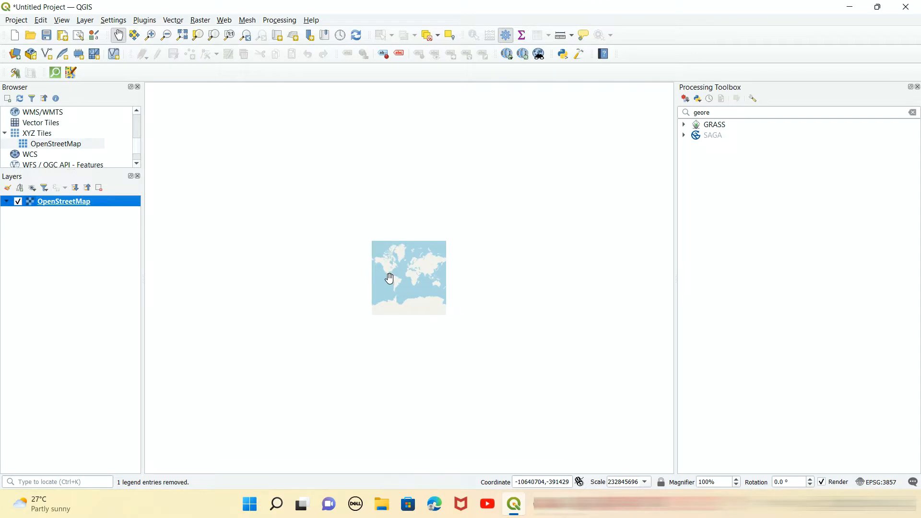
Zoom to the full extent of the OpenStreetMap layer, and in on northern India around Chandigarh and Dehradun
right_click(58, 201)
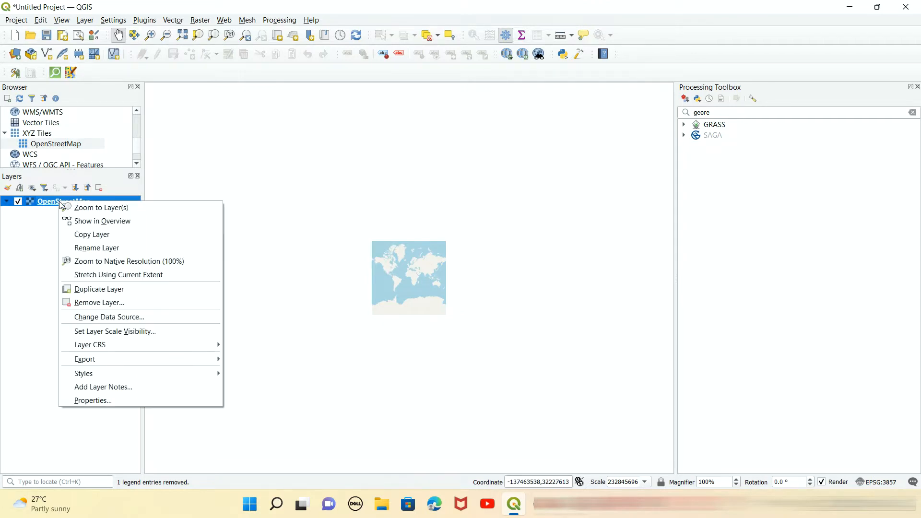
left_click(90, 209)
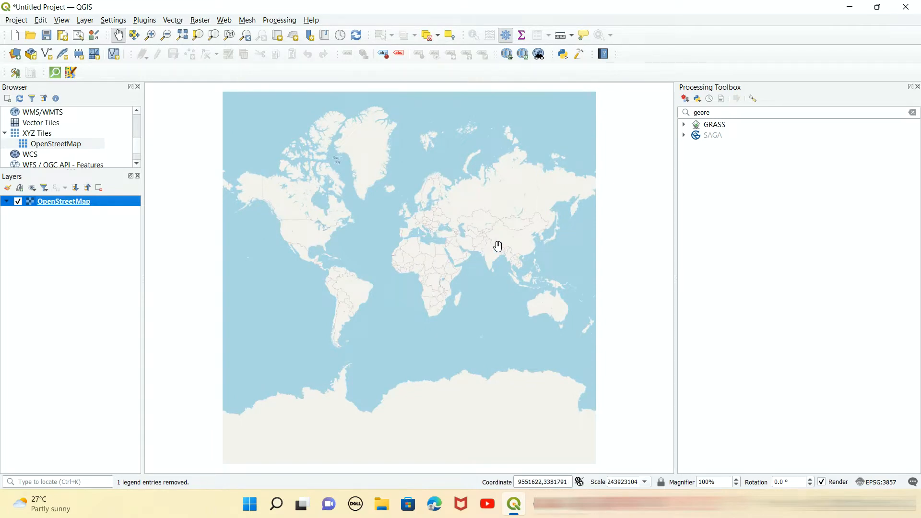
scroll(498, 246, "up", 3)
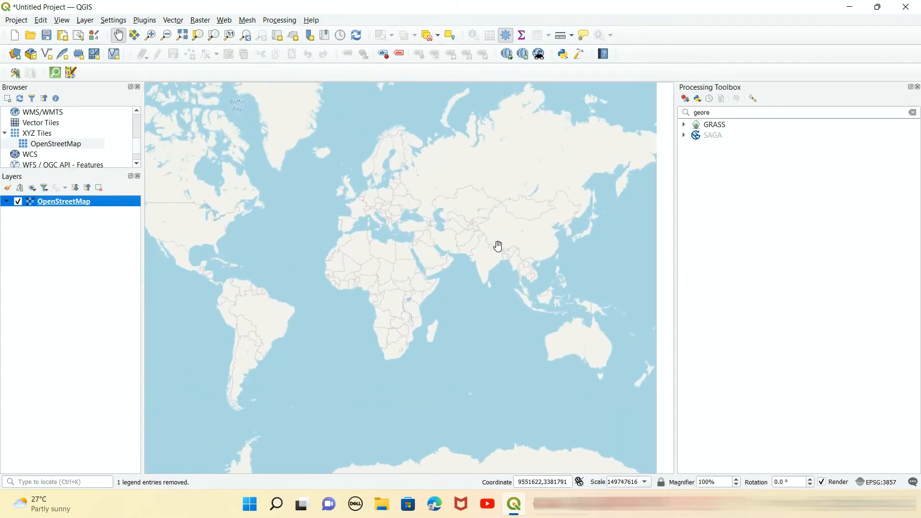
scroll(498, 246, "up", 3)
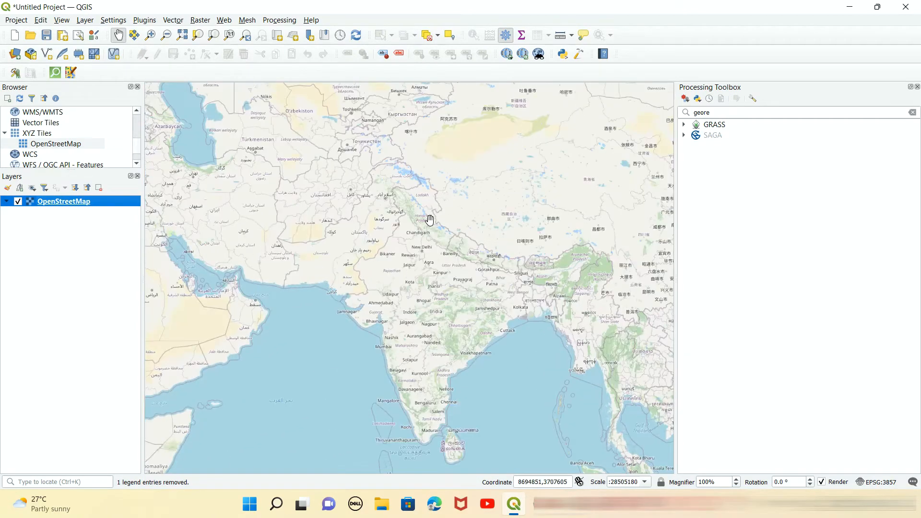
scroll(429, 220, "up", 1)
scroll(429, 220, "up", 2)
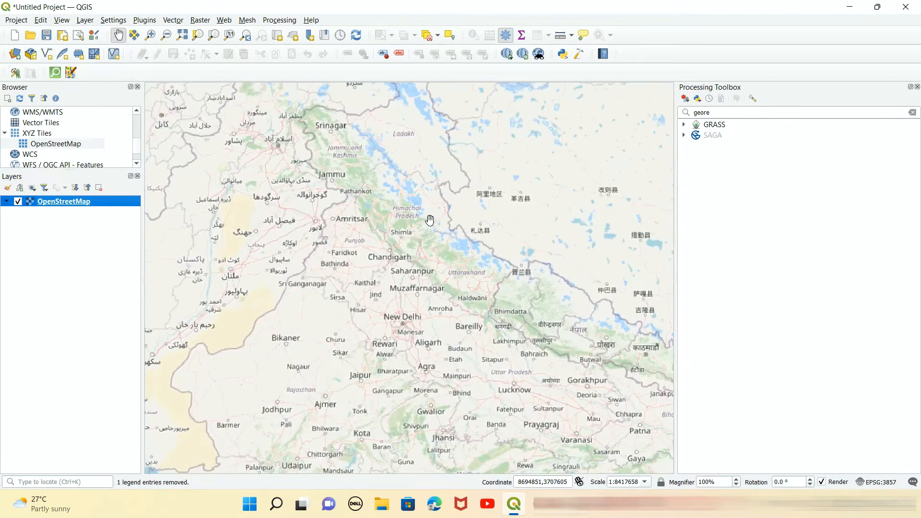
scroll(429, 220, "up", 1)
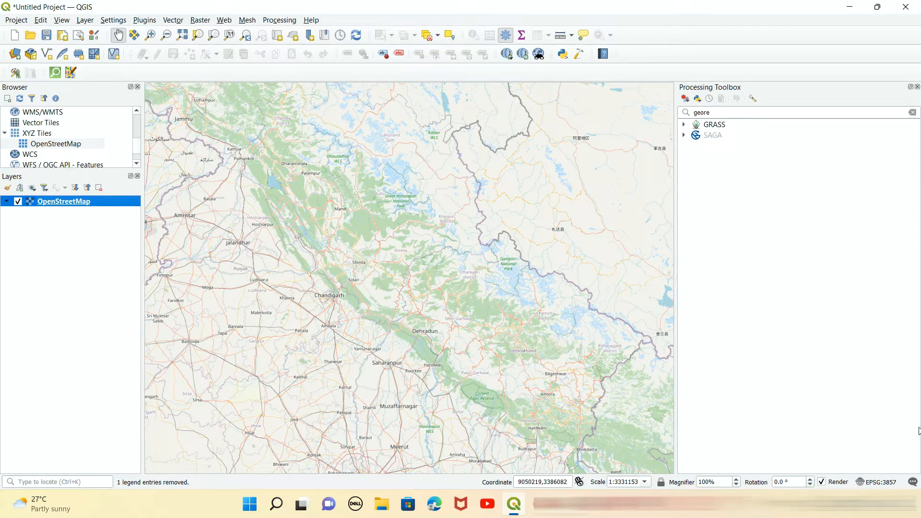
Set the project coordinate reference system to GCS_Everest_Modified_1969 (ESRI:37006), filtering the list by "gcs"
left_click(884, 482)
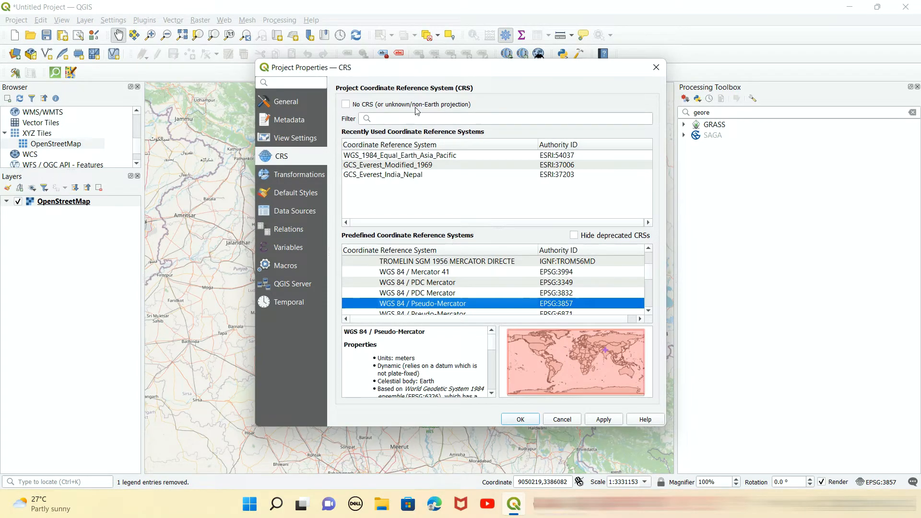
left_click(375, 118)
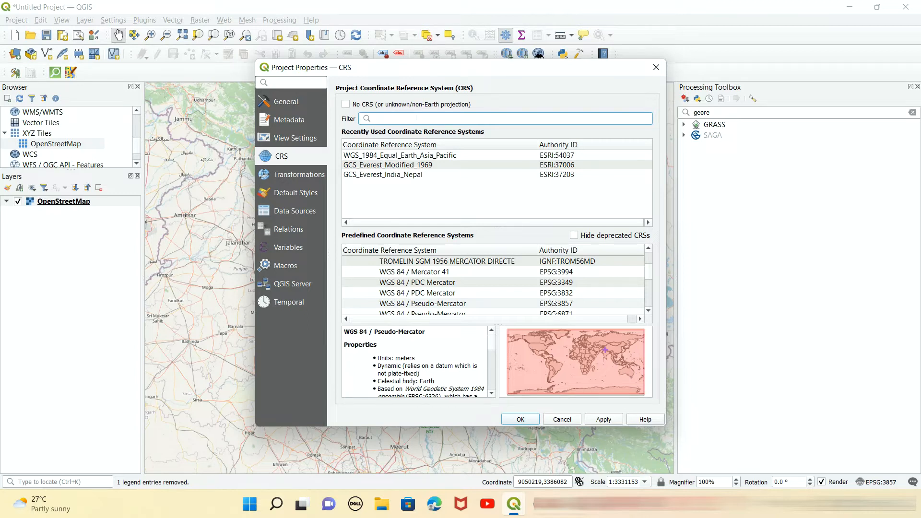
type("gcs")
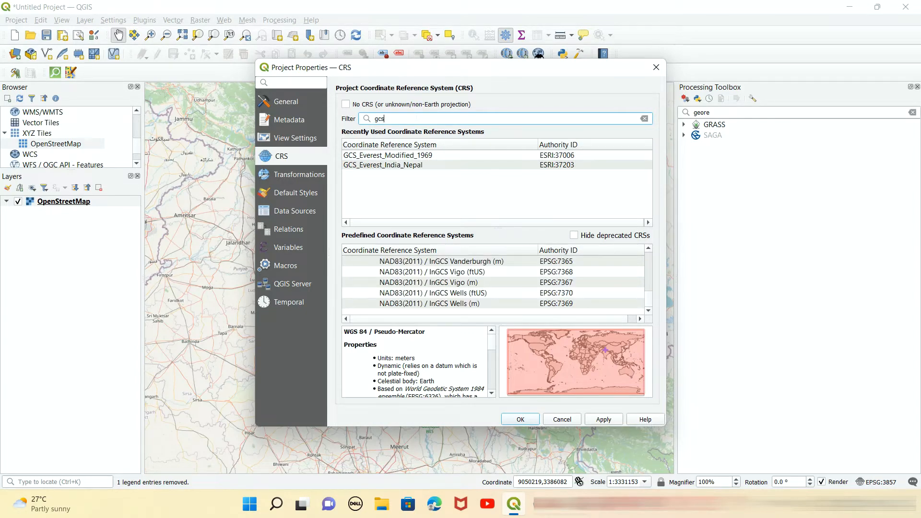
left_click(424, 166)
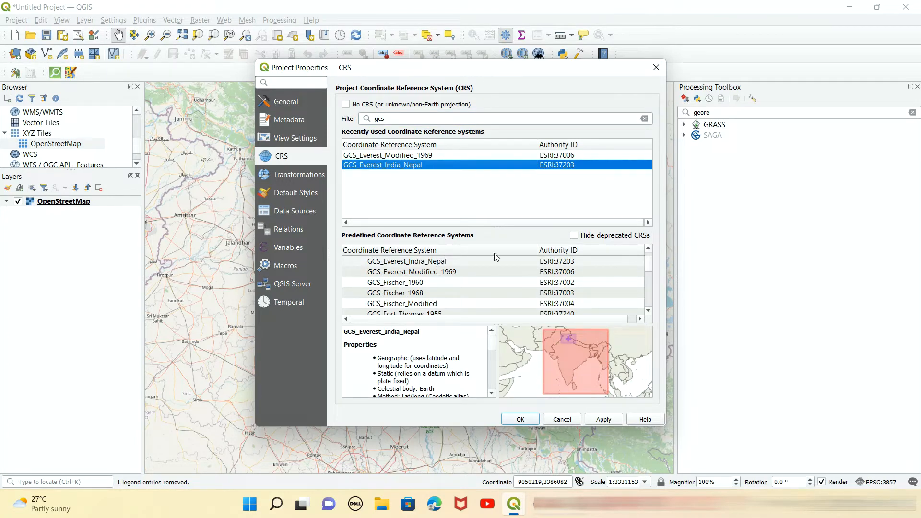
left_click(413, 156)
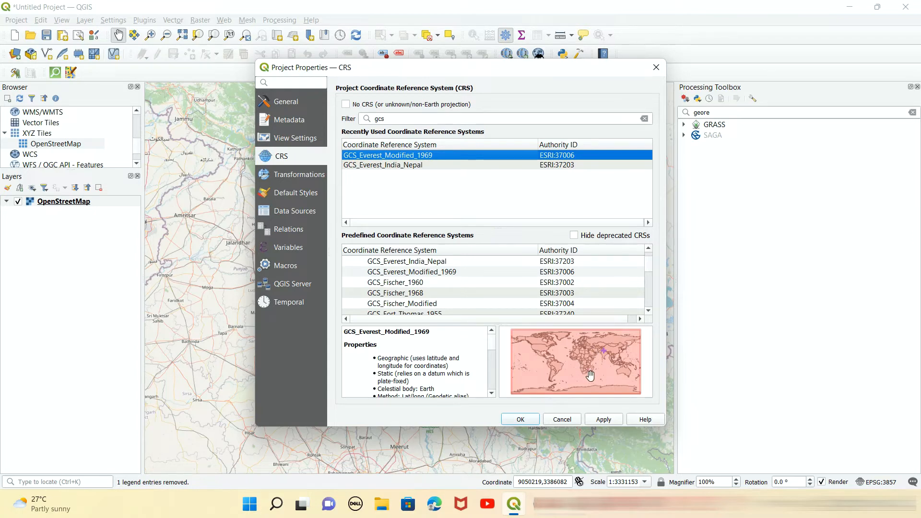
left_click(605, 421)
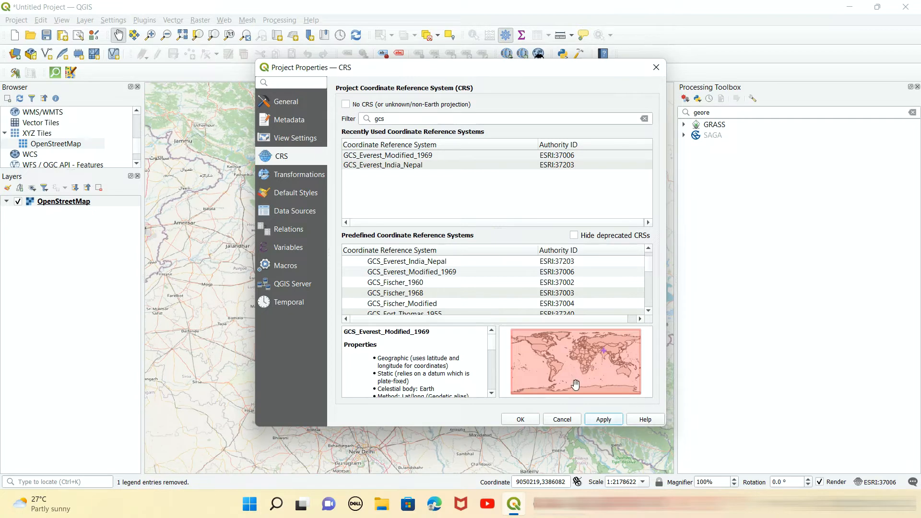
left_click(520, 420)
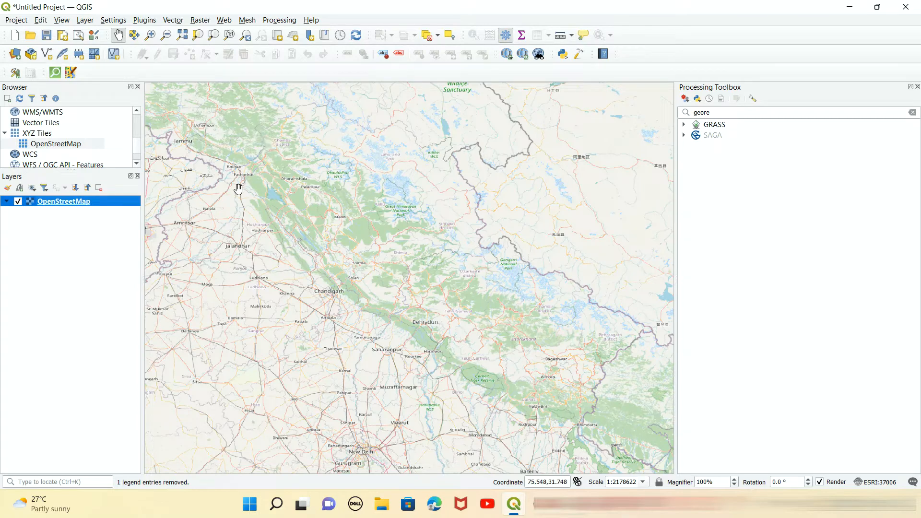
Open the Georeferencer and load the H43L9_53F9 PDF map sheet from the Desktop as its raster
scroll(379, 271, "down", 1)
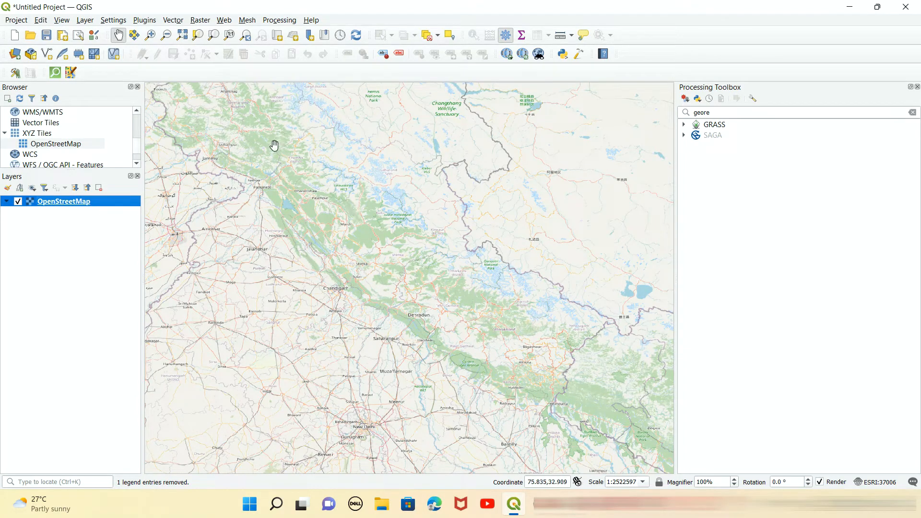
left_click(200, 20)
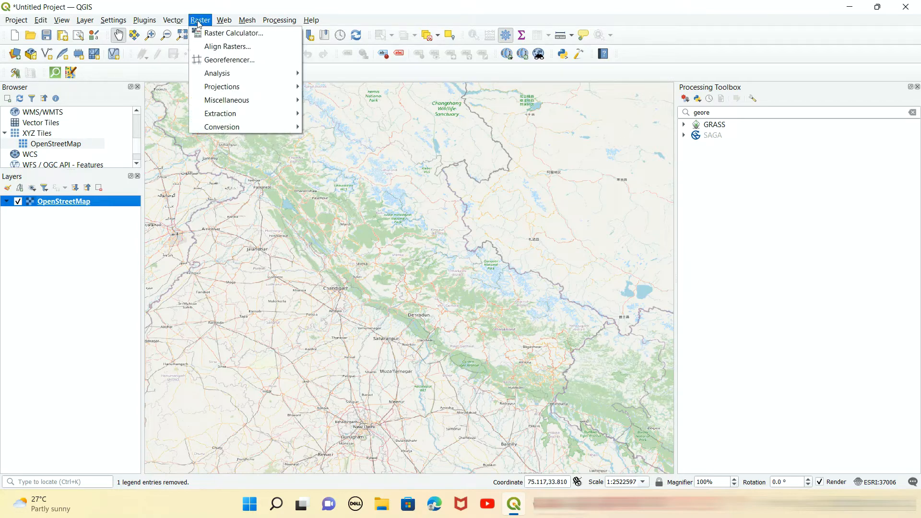
left_click(230, 60)
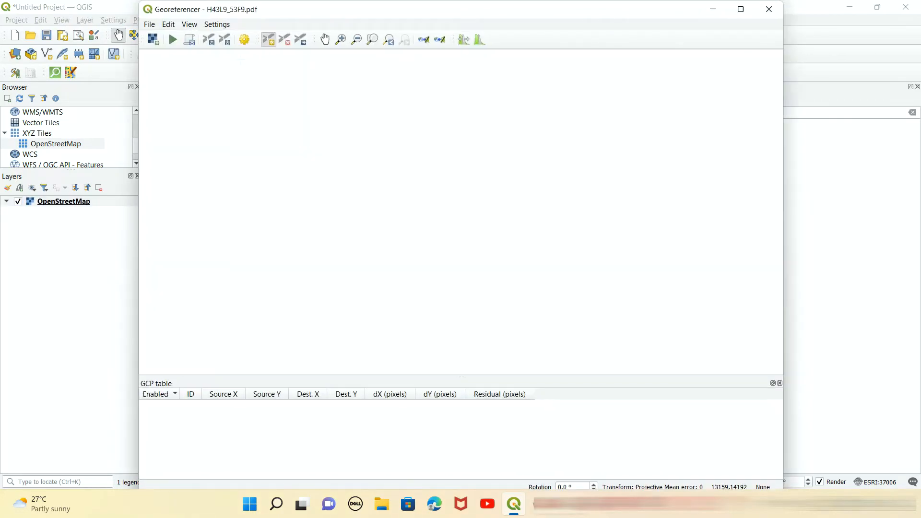
left_click(153, 41)
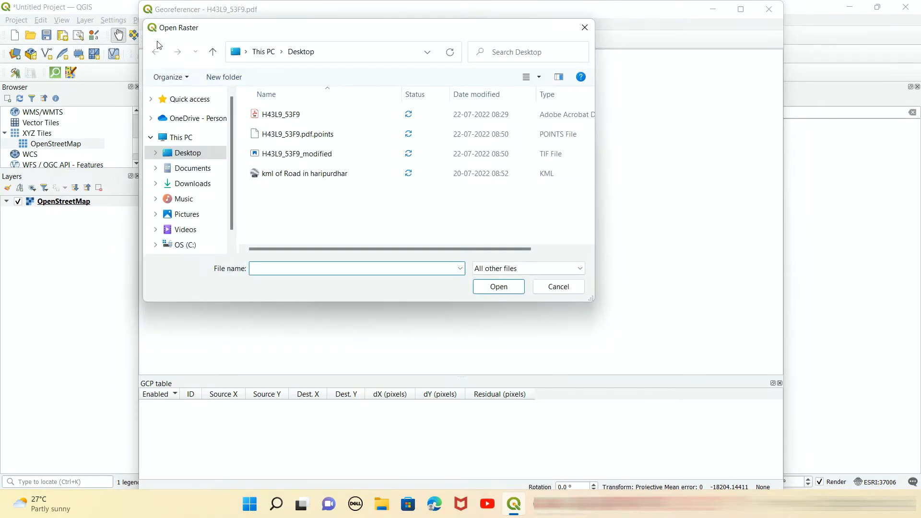
left_click(299, 116)
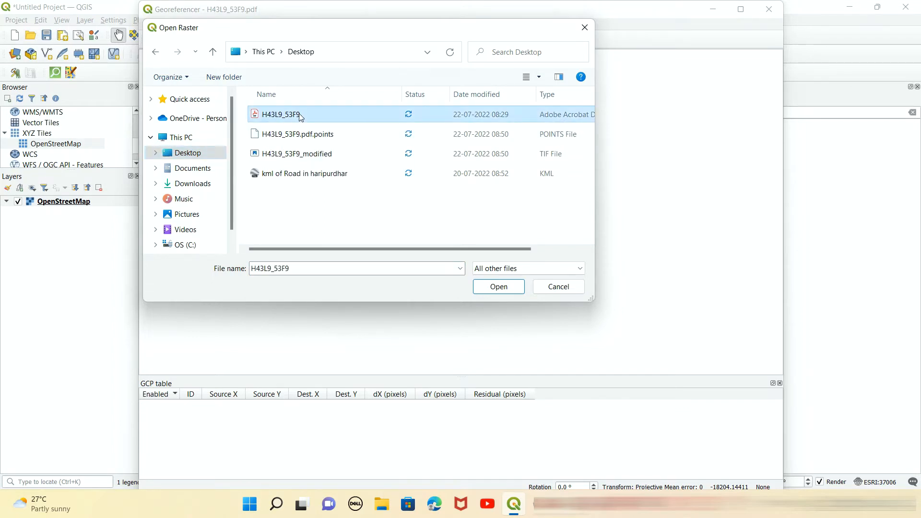
left_click(499, 289)
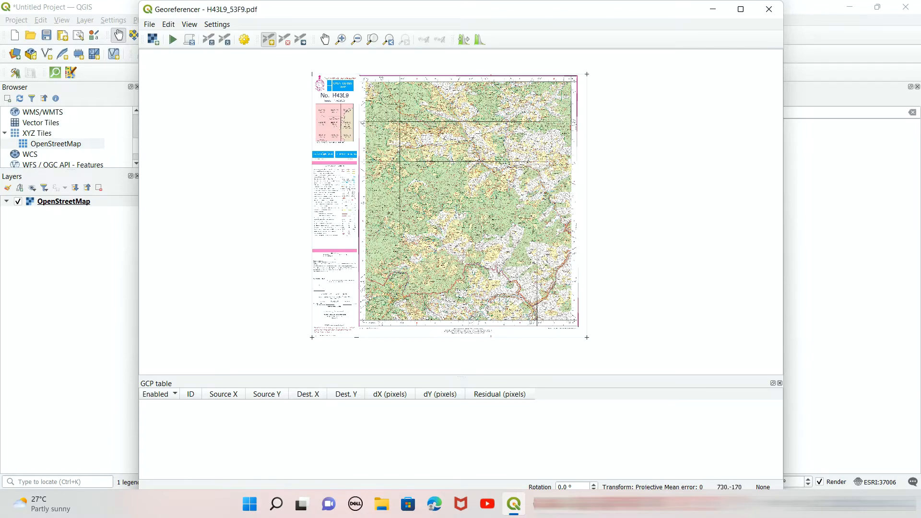
Add a ground control point at the map frame's north-west corner with X/East 77.5 and Y/North 31
scroll(307, 86, "up", 5)
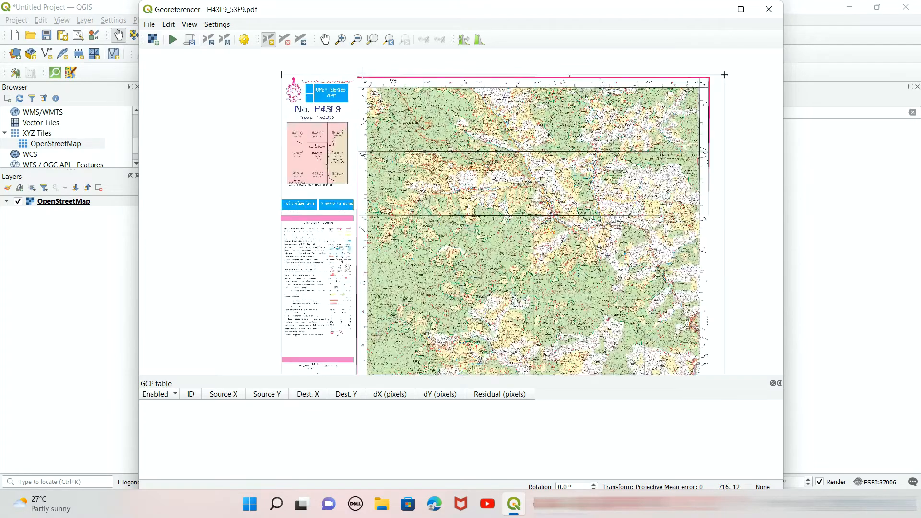
scroll(308, 86, "up", 2)
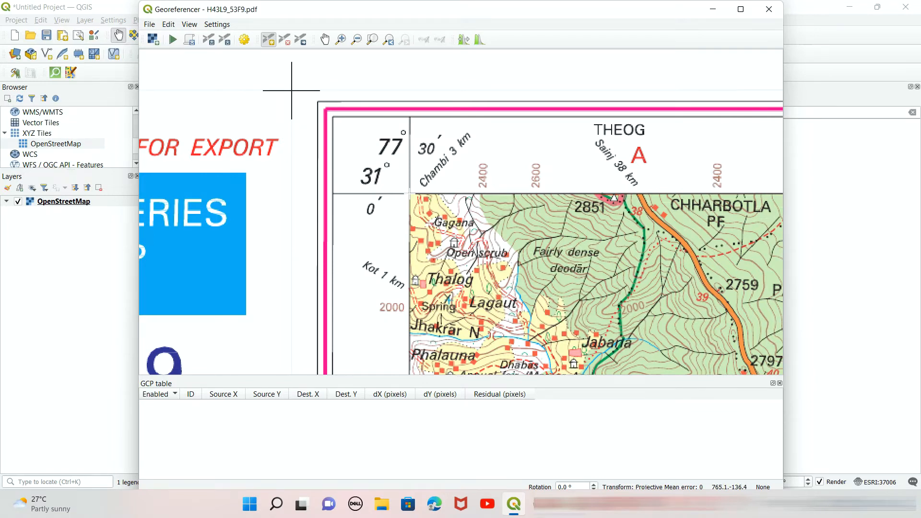
left_click(410, 194)
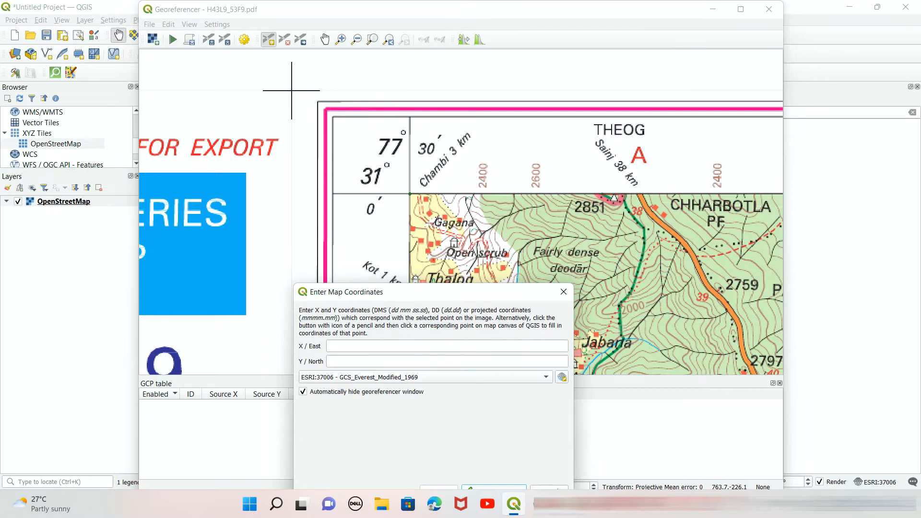
left_click(413, 345)
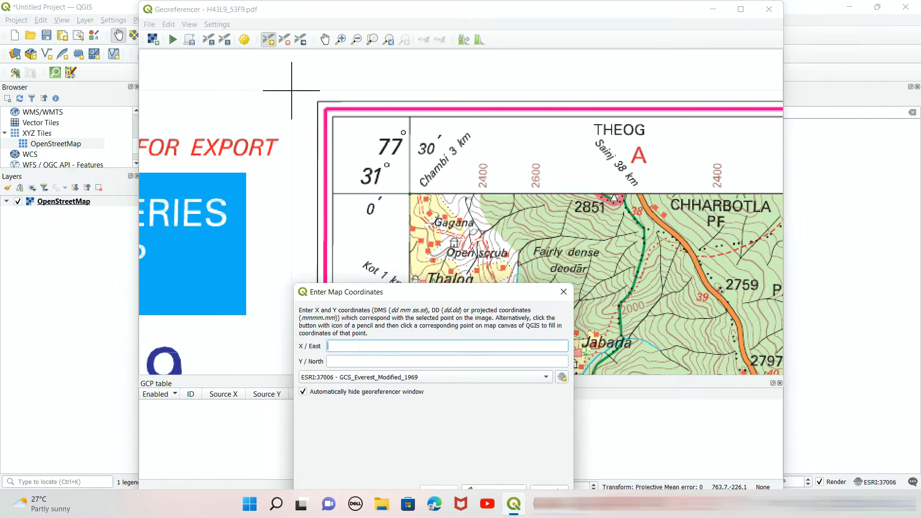
type("77.5")
left_click(355, 361)
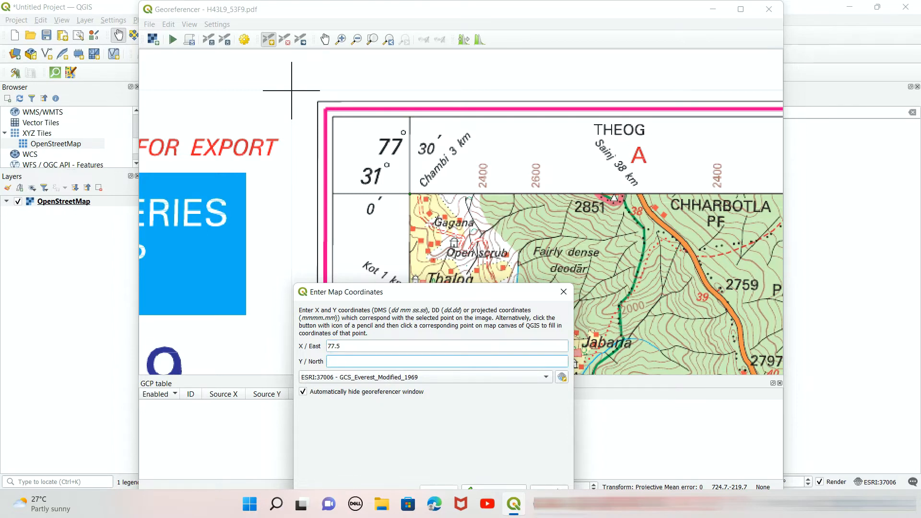
type("31")
left_click_drag(444, 298, 434, 213)
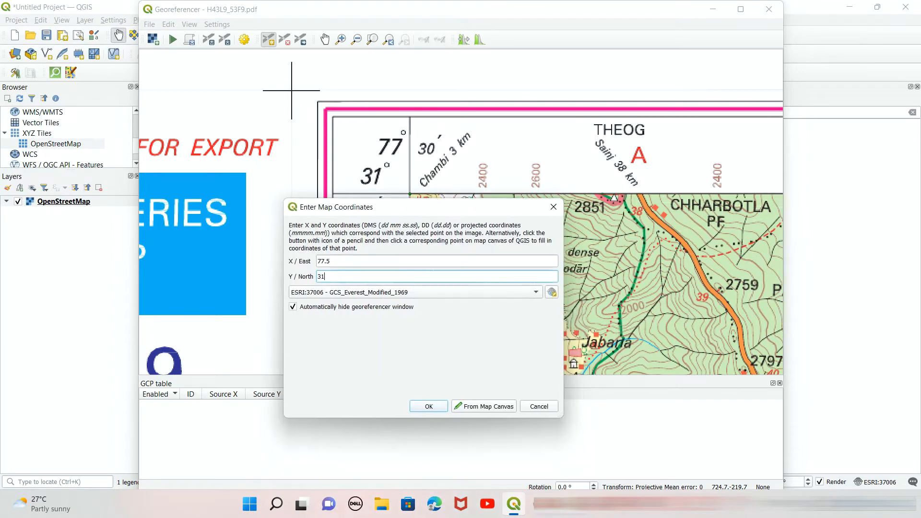
left_click(427, 406)
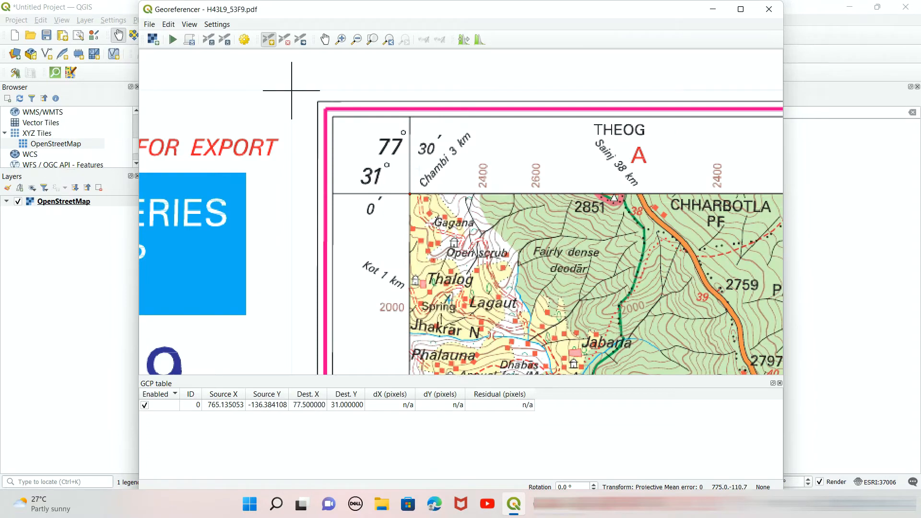
Add a ground control point at the map frame's north-east corner with X/East 77.75 and Y/North 31
scroll(414, 192, "up", 2)
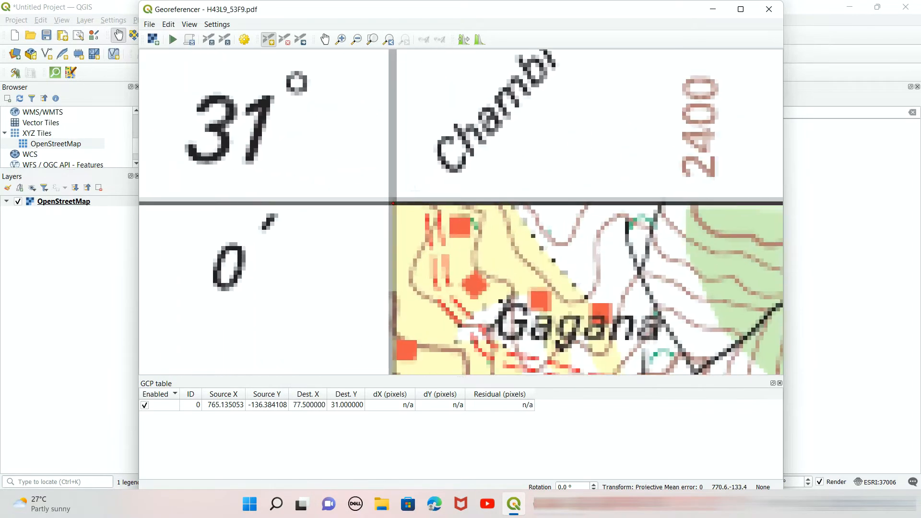
scroll(414, 191, "down", 4)
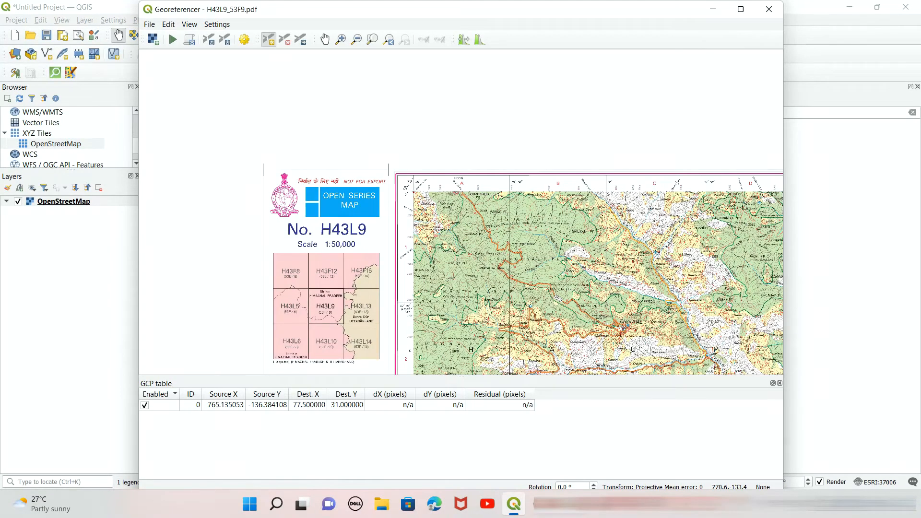
scroll(415, 192, "down", 2)
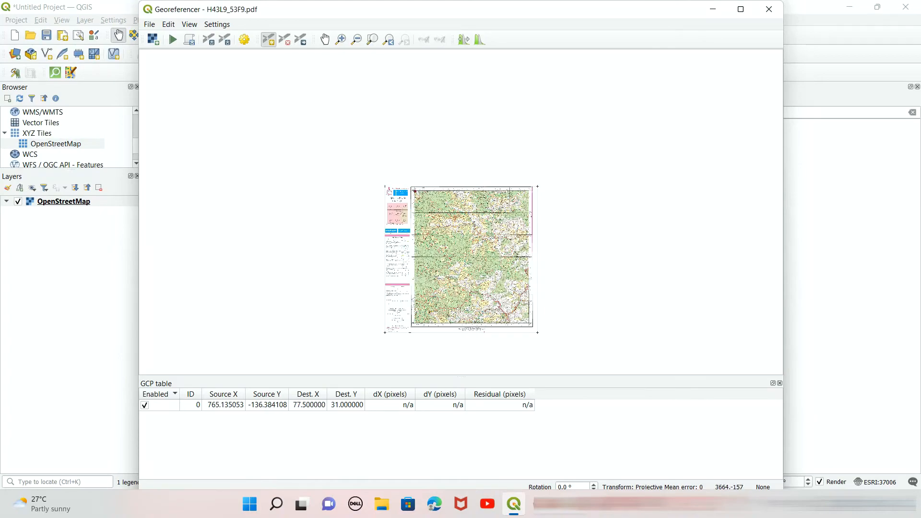
scroll(532, 190, "up", 4)
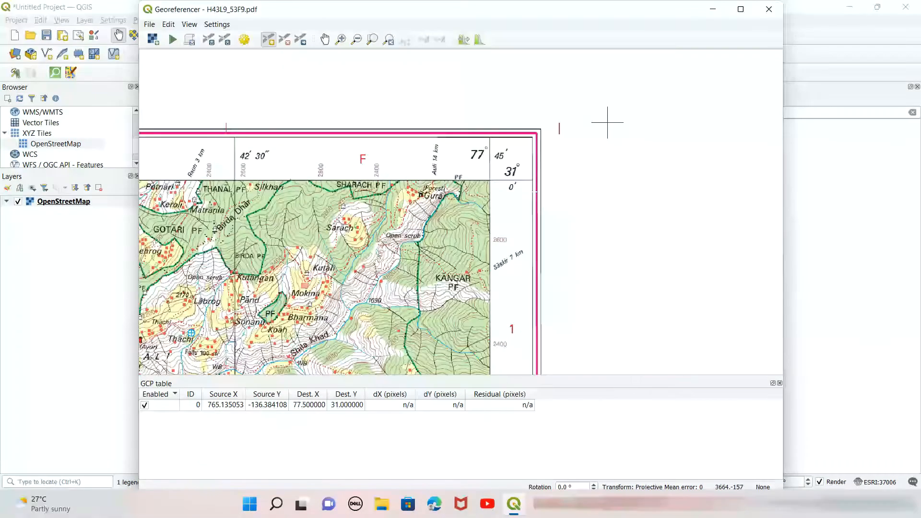
scroll(530, 188, "up", 1)
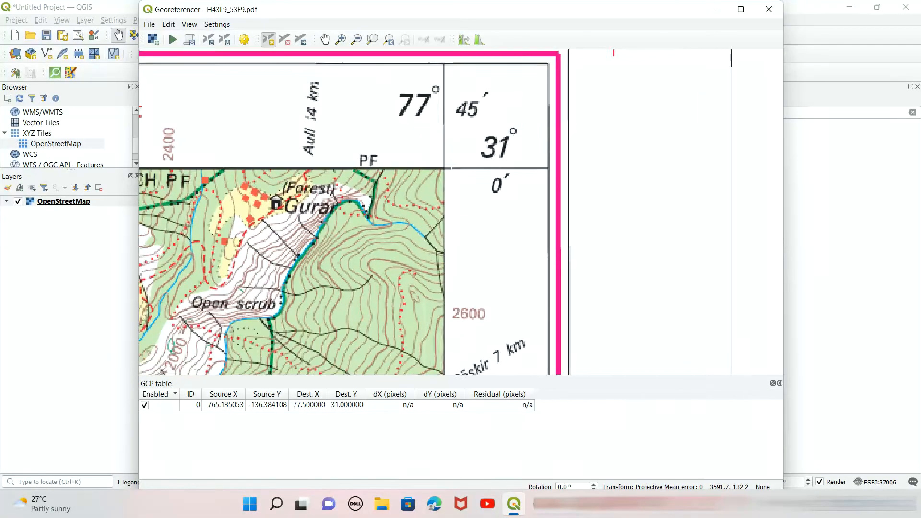
left_click(442, 169)
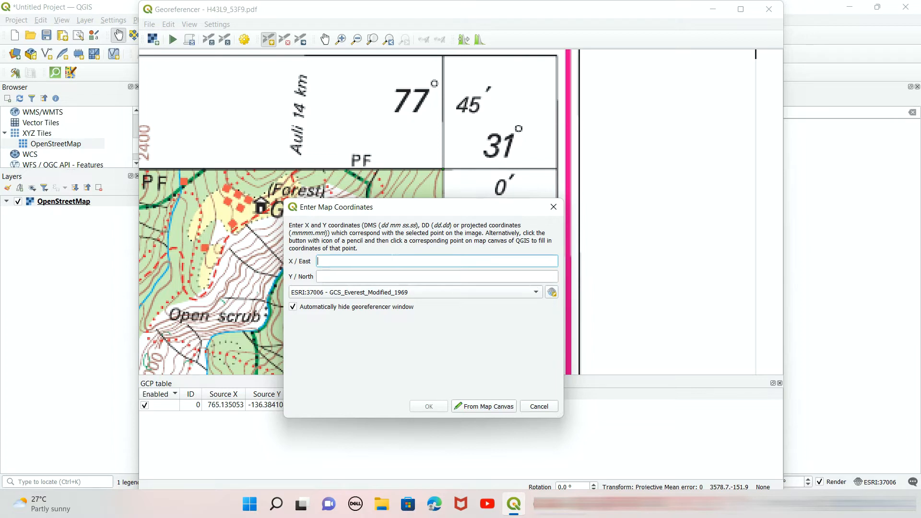
type("77.75")
key("Tab")
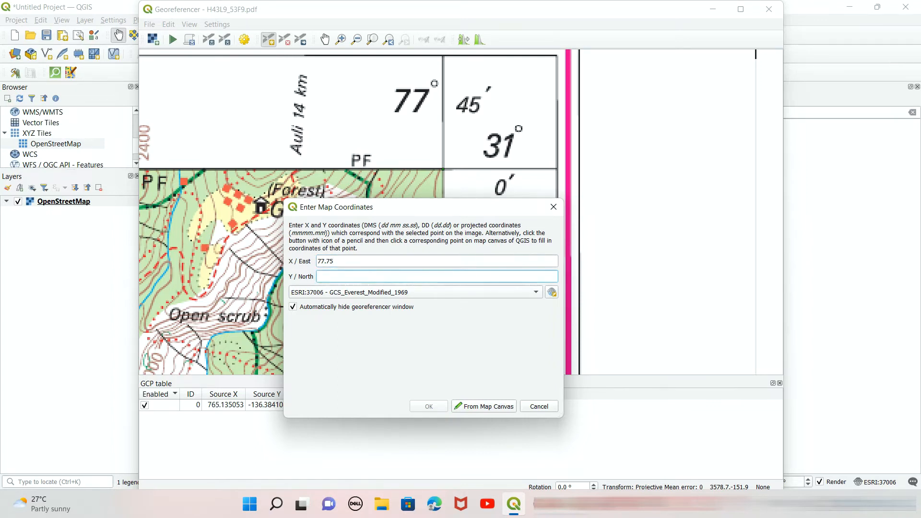
type("31")
left_click(429, 407)
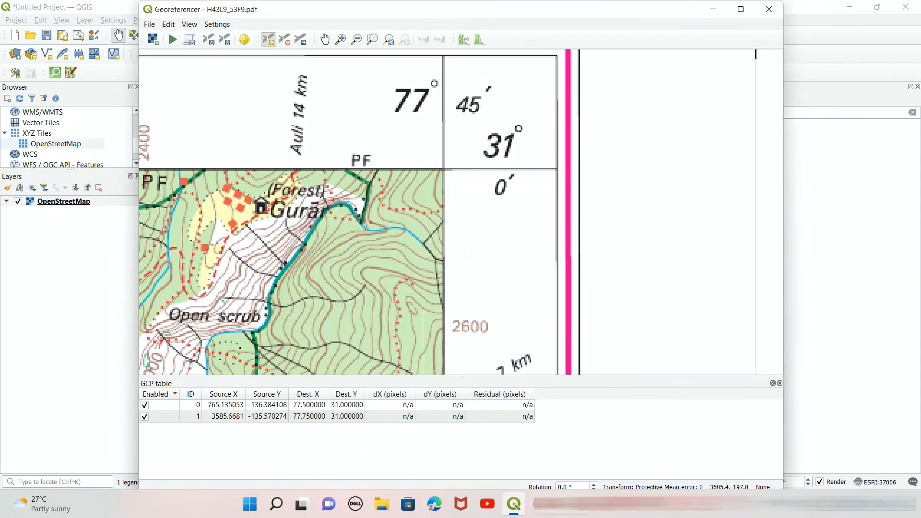
Add a ground control point at the map frame's south-east corner with X/East 77.75 and Y/North 30.75
scroll(542, 195, "down", 10)
scroll(474, 308, "up", 7)
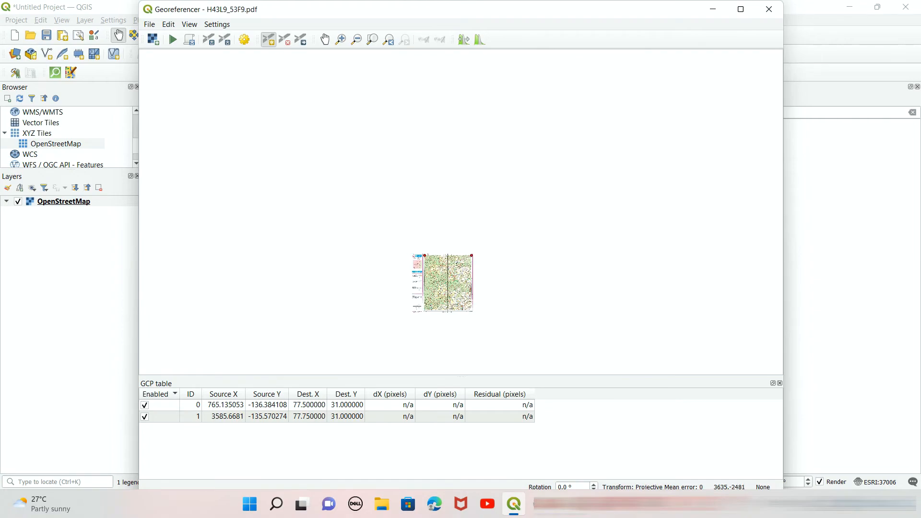
scroll(474, 309, "up", 3)
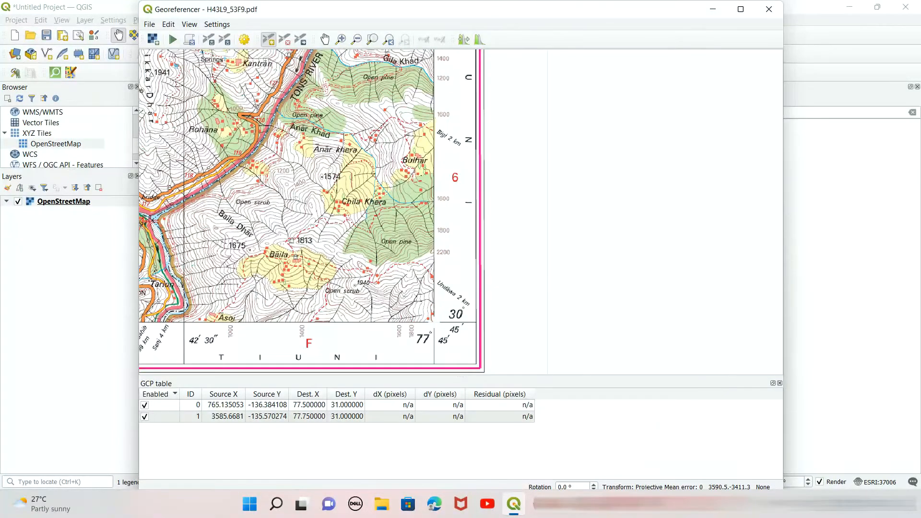
left_click(434, 322)
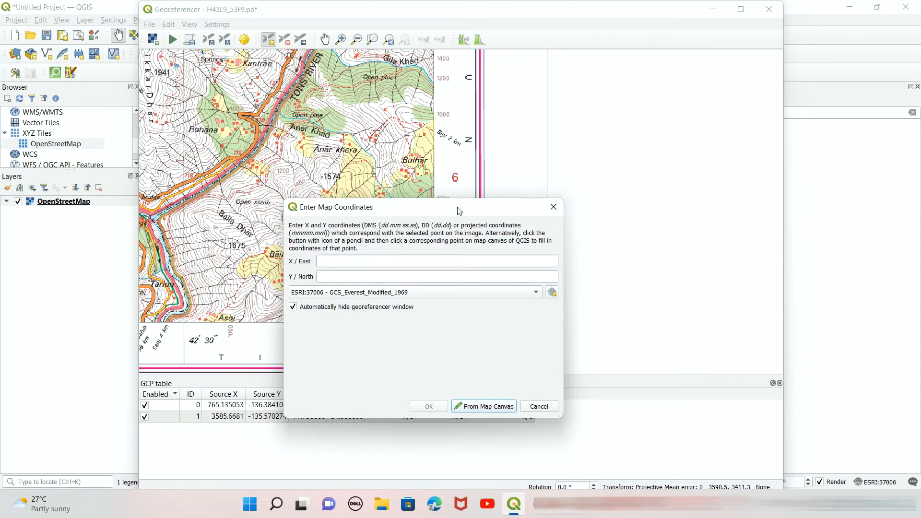
left_click_drag(459, 211, 684, 177)
left_click(629, 228)
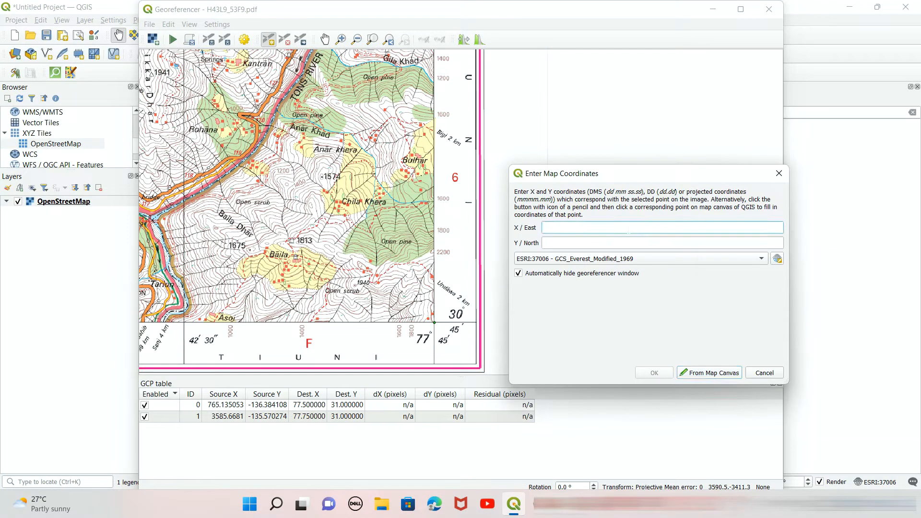
type("77.75")
key("Tab")
type("30")
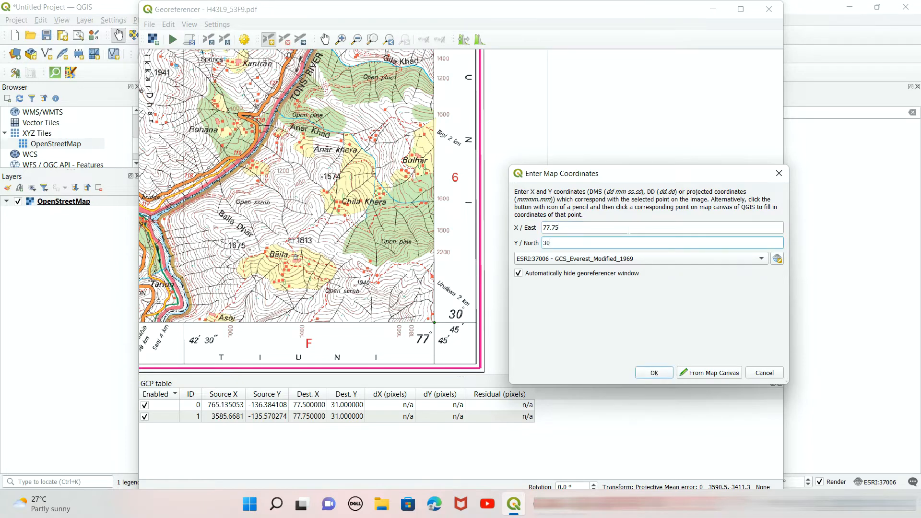
type(".75")
left_click(652, 374)
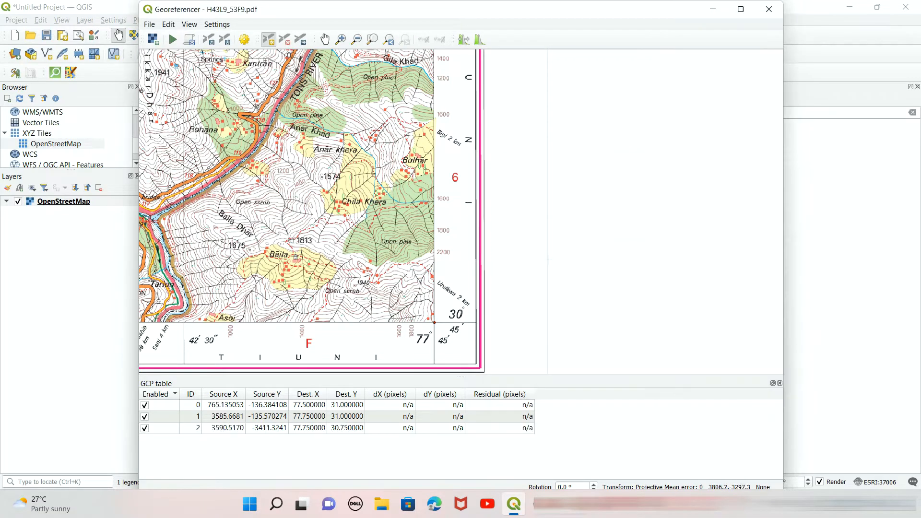
Add a ground control point at the map frame's south-west corner with X/East 77.5 and Y/North 30.75
scroll(547, 257, "down", 5)
scroll(547, 258, "up", 8)
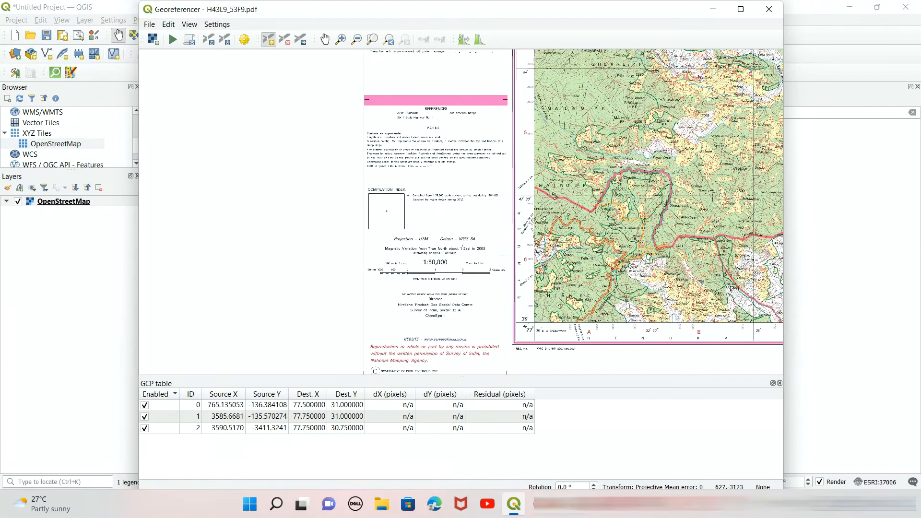
scroll(532, 331, "up", 3)
left_click(494, 258)
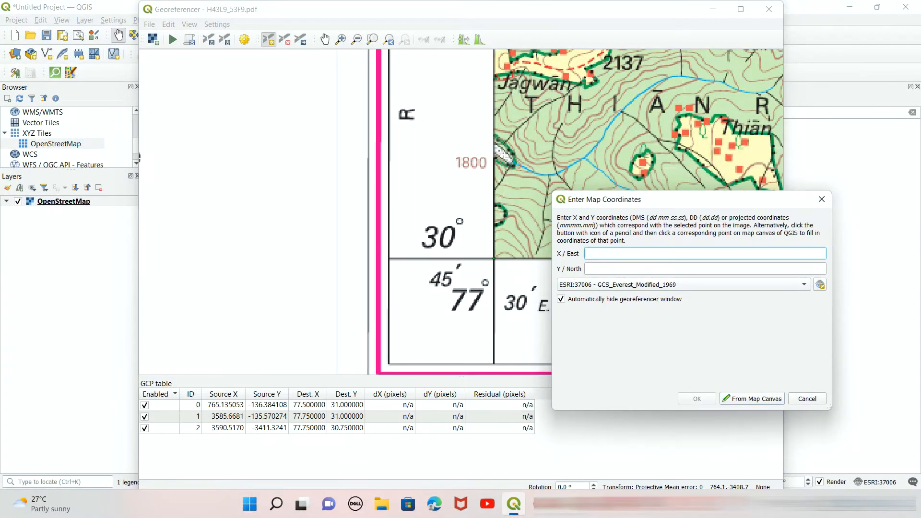
type("77.5")
key("Tab")
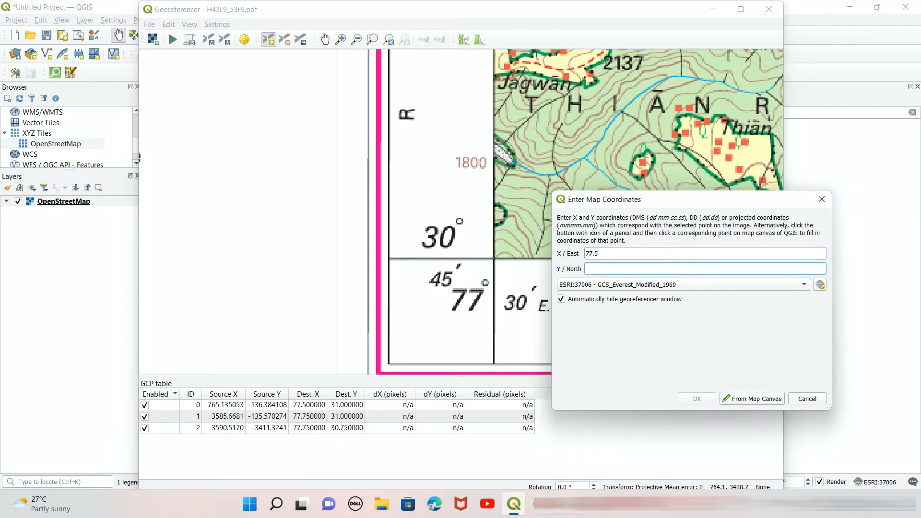
type("30.75")
left_click(700, 403)
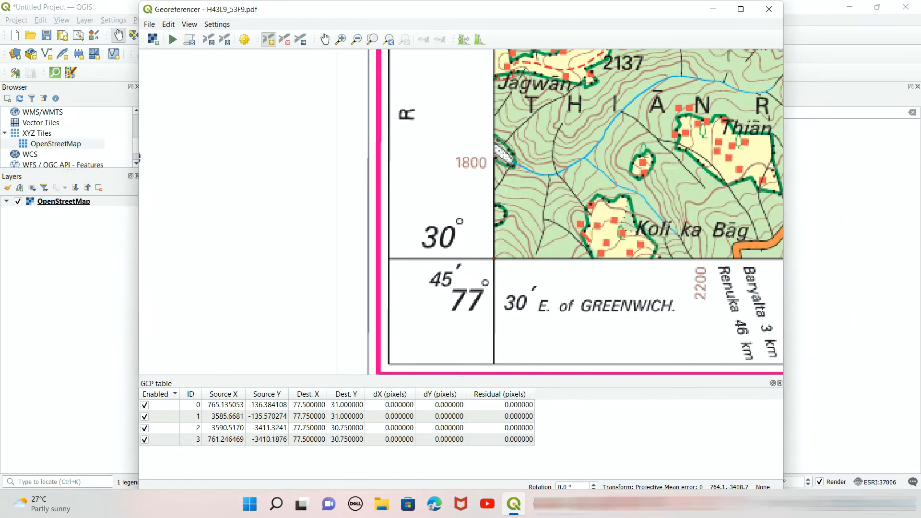
Configure the transformation settings with Projective type, Nearest Neighbour resampling and target SRS ESRI:37006 - GCS_Everest_Modified_1969
scroll(389, 204, "up", 2)
scroll(389, 203, "down", 4)
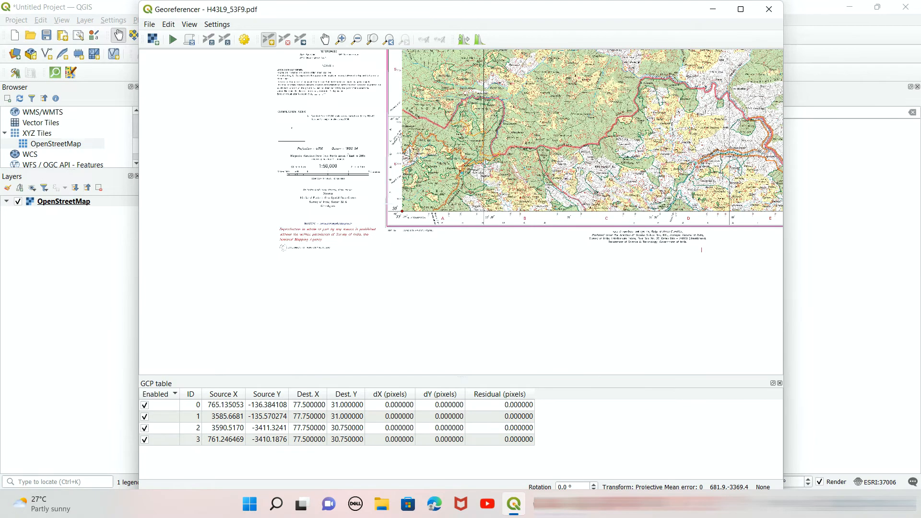
scroll(389, 204, "down", 2)
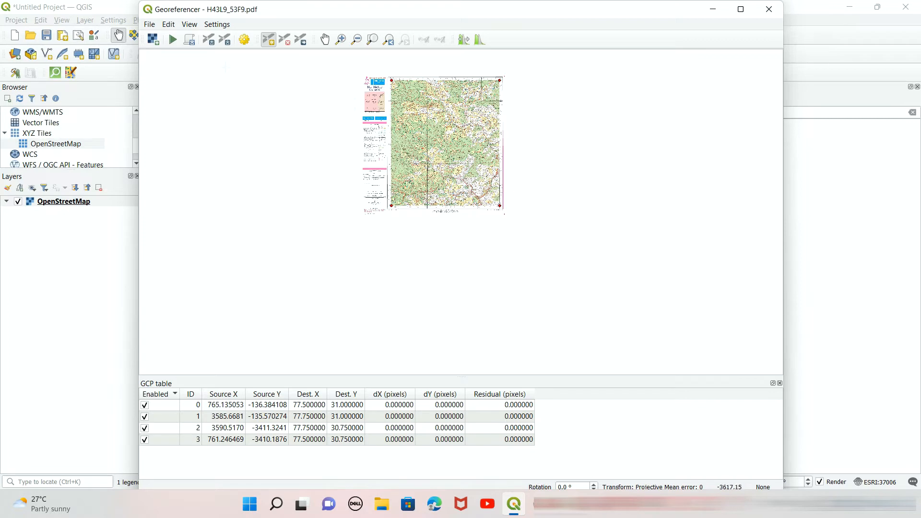
left_click(245, 40)
left_click(467, 105)
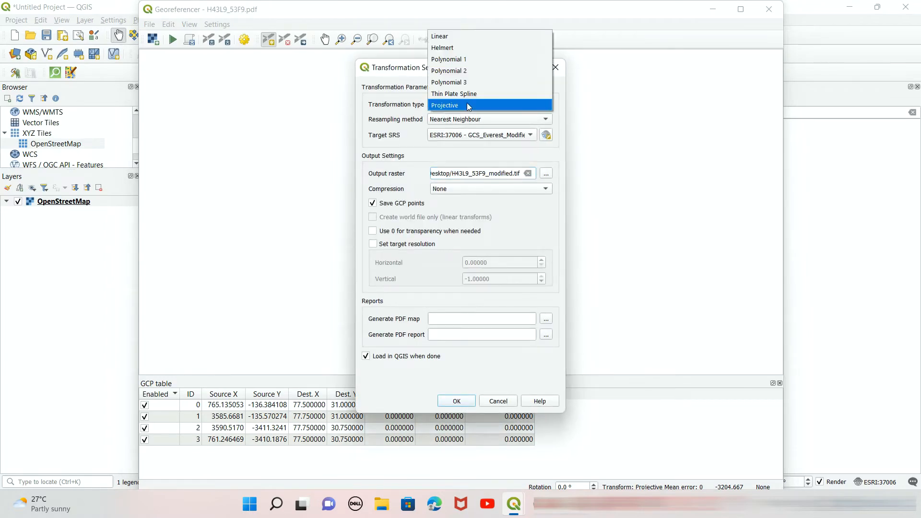
left_click(468, 105)
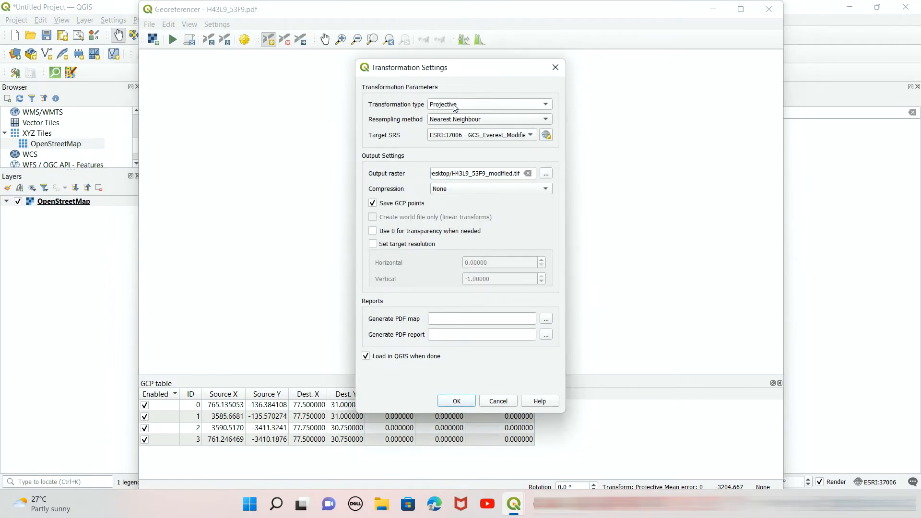
left_click(481, 124)
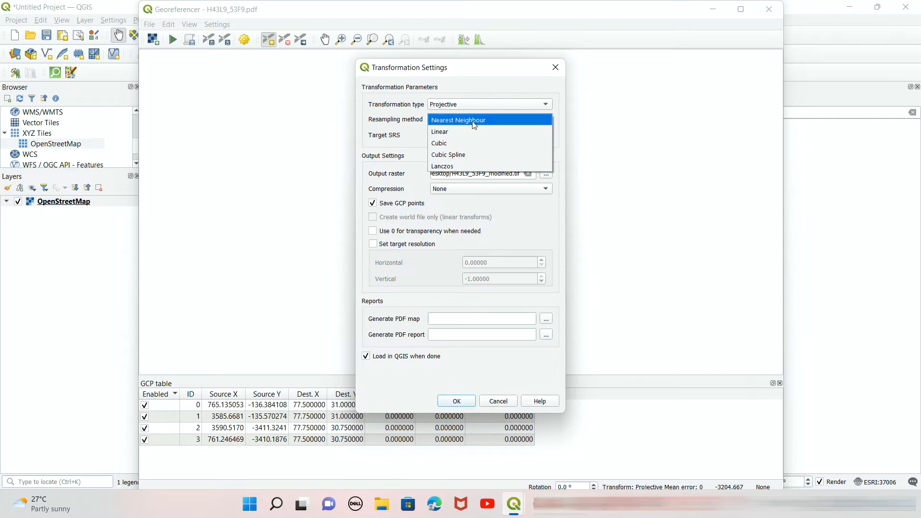
left_click(470, 124)
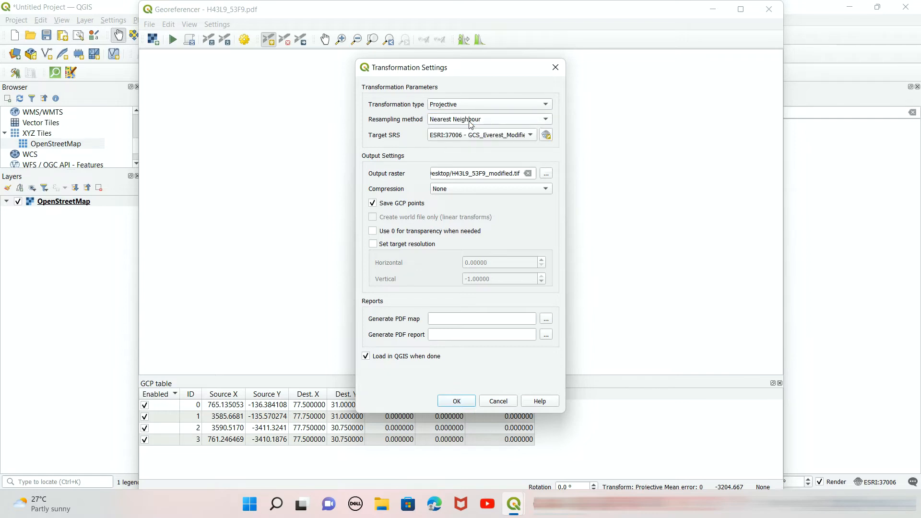
left_click(492, 136)
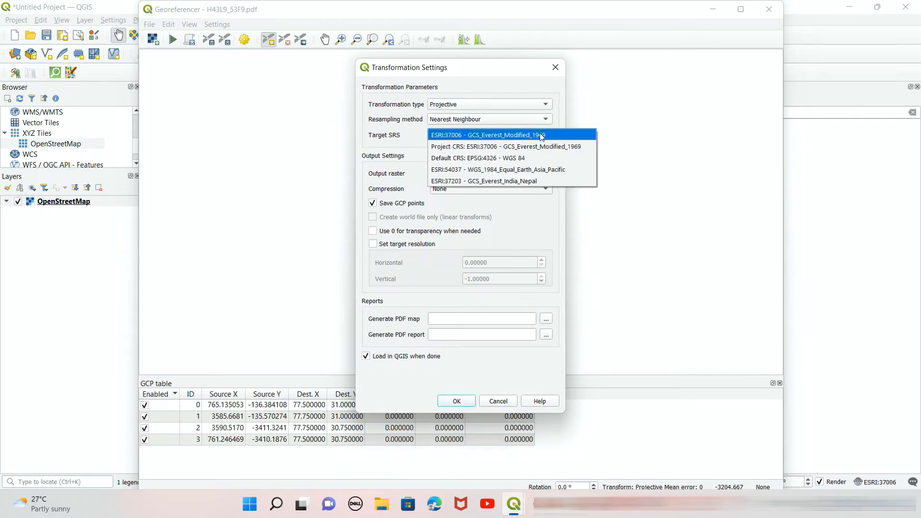
left_click(542, 137)
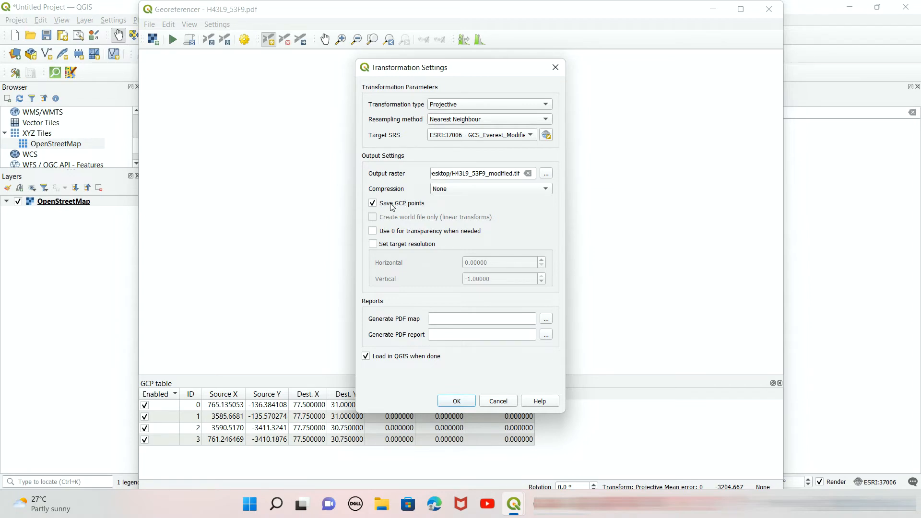
left_click(456, 401)
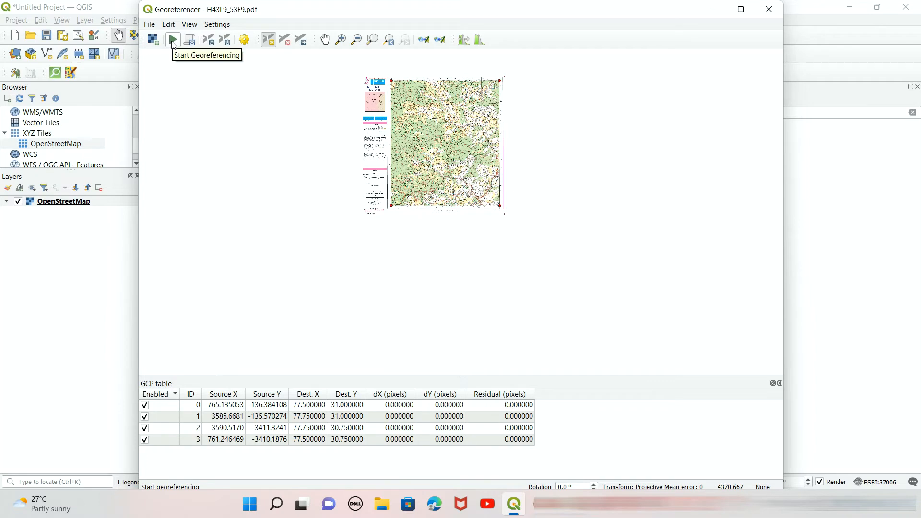
Run the georeferencing of the H43L9_53F9 sheet and close the Georeferencer
left_click(173, 41)
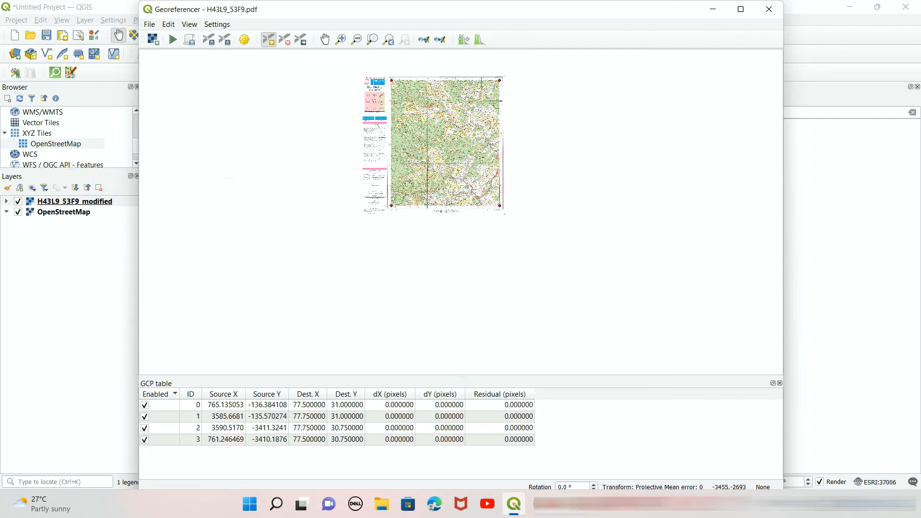
left_click(769, 10)
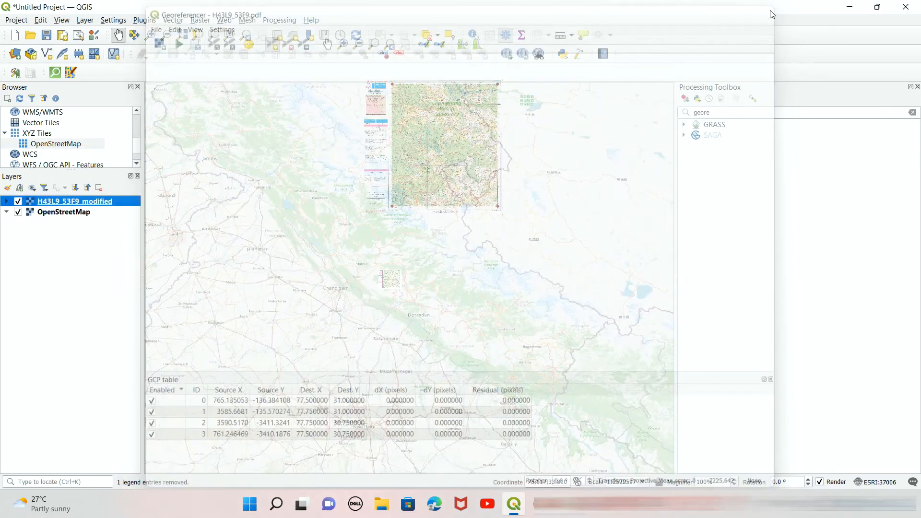
Zoom to the H43L9_53F9_modified layer and examine its placement against the surrounding OpenStreetMap base map
right_click(81, 205)
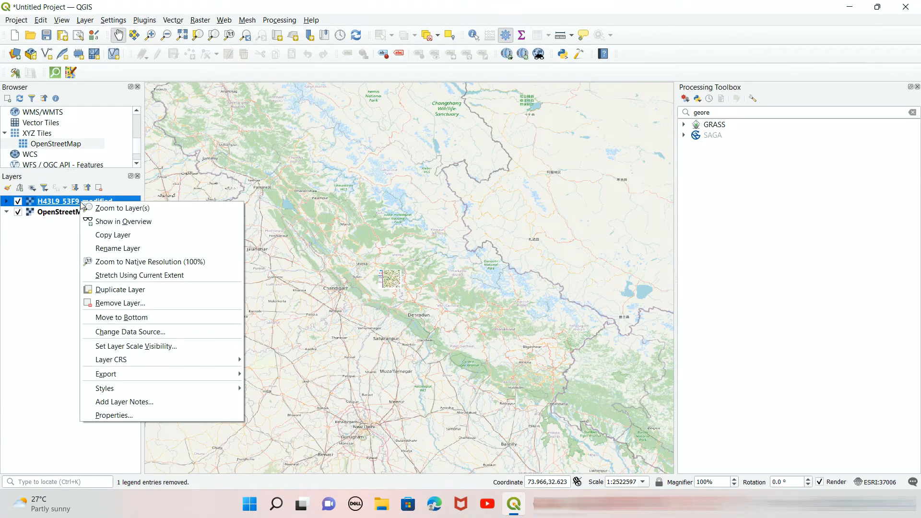
left_click(119, 209)
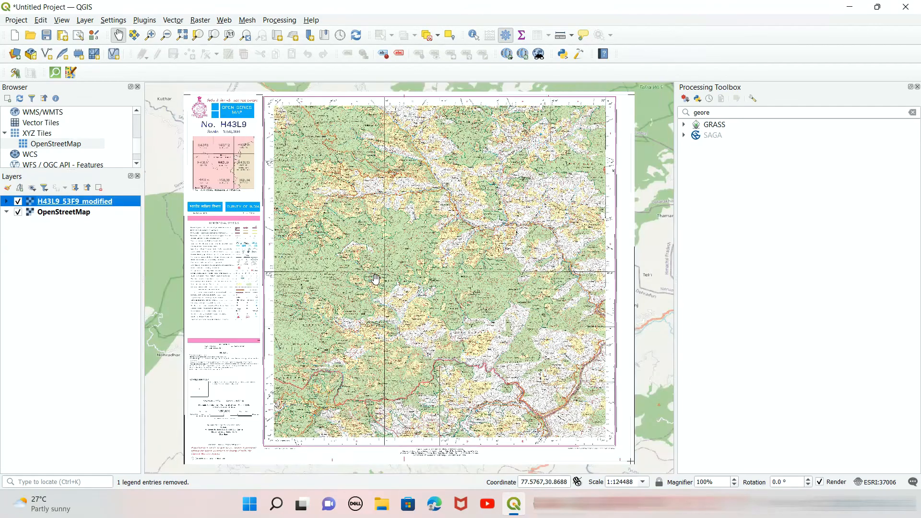
scroll(375, 278, "down", 3)
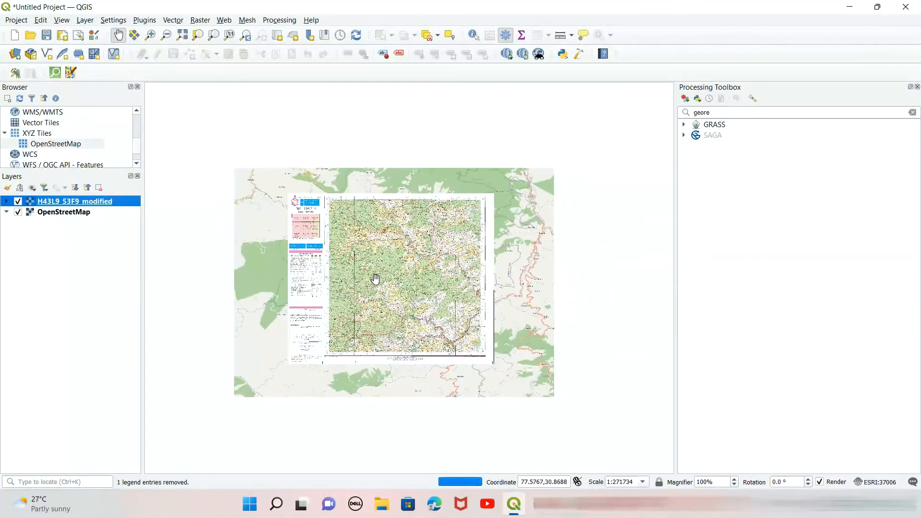
scroll(376, 278, "down", 3)
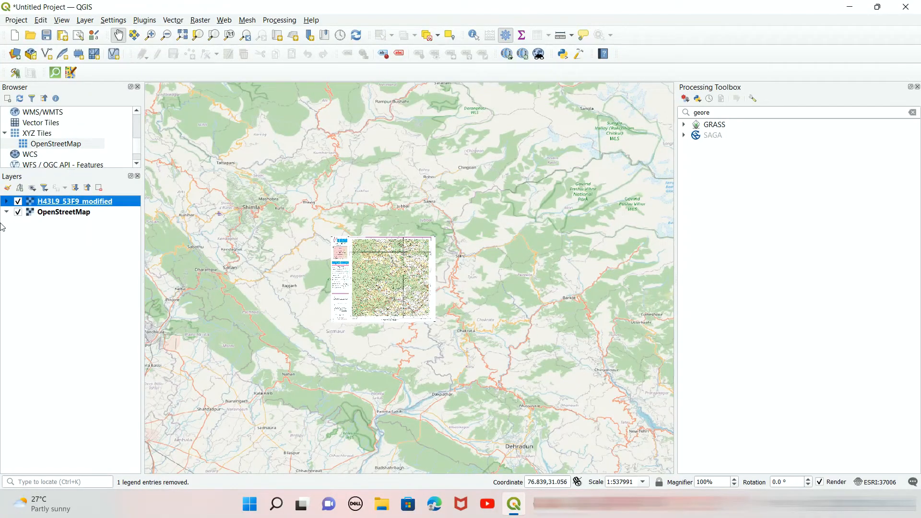
scroll(370, 313, "up", 1)
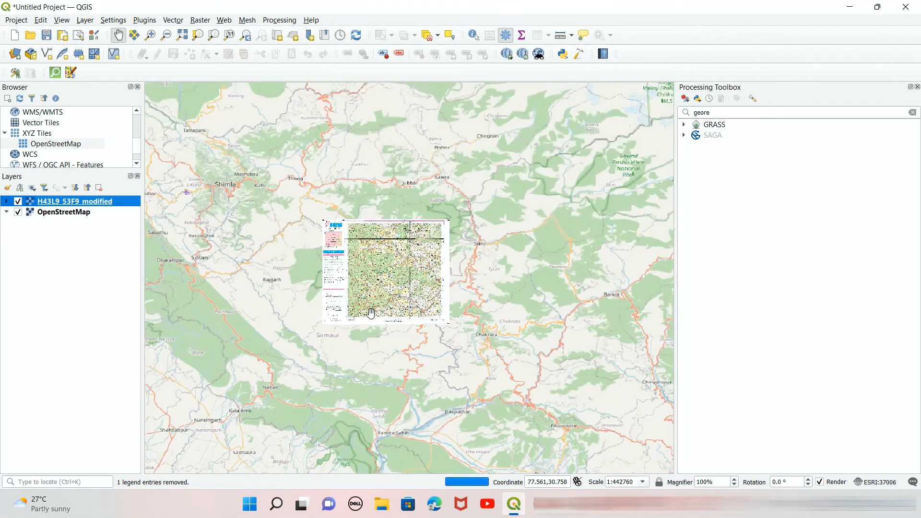
scroll(371, 313, "up", 3)
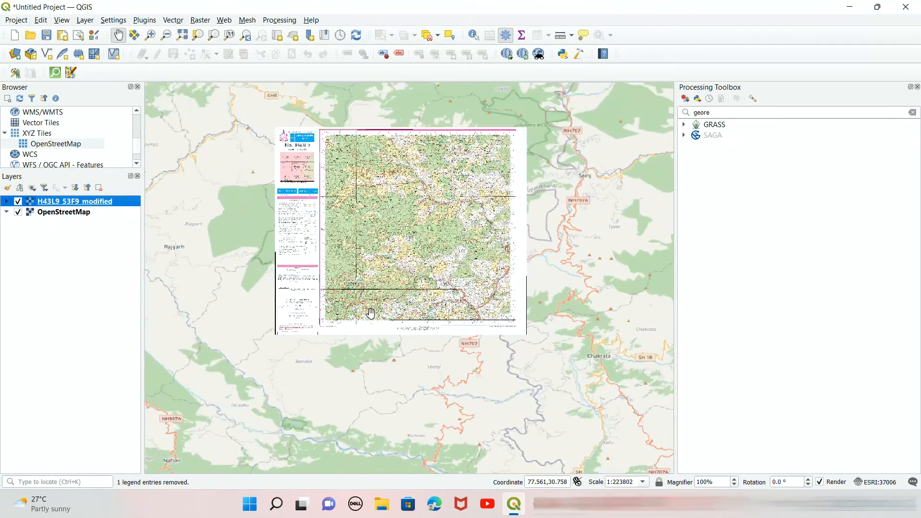
Choose the KML file "kml of Road in haripurdhar" from the Desktop as the source for a new vector layer
scroll(370, 313, "up", 1)
scroll(370, 312, "down", 1)
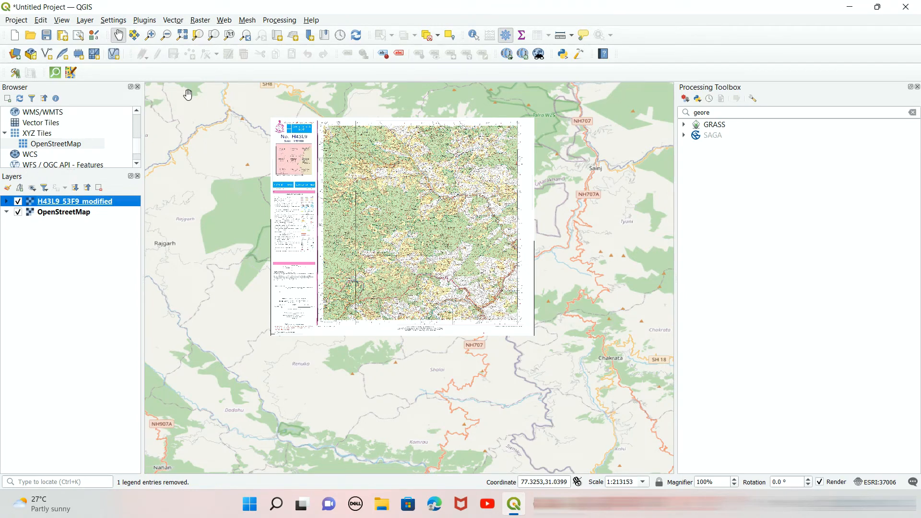
left_click(85, 21)
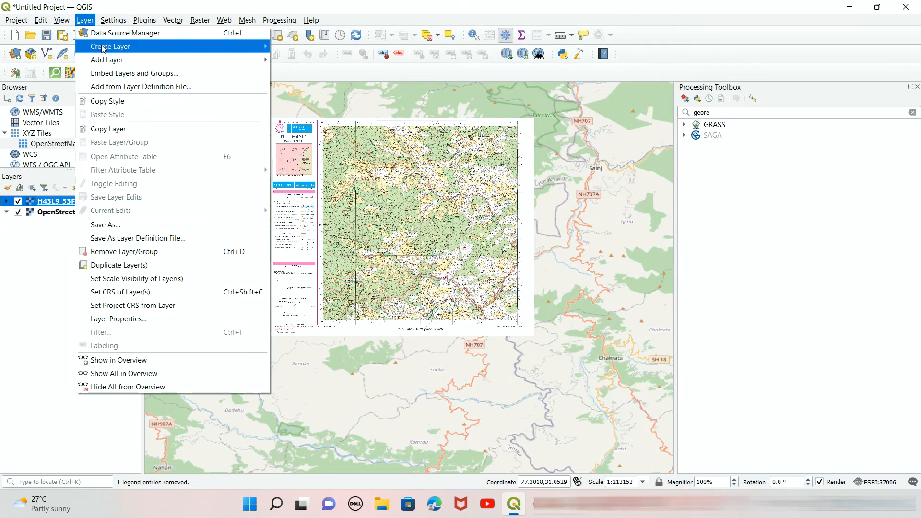
mouse_move(113, 61)
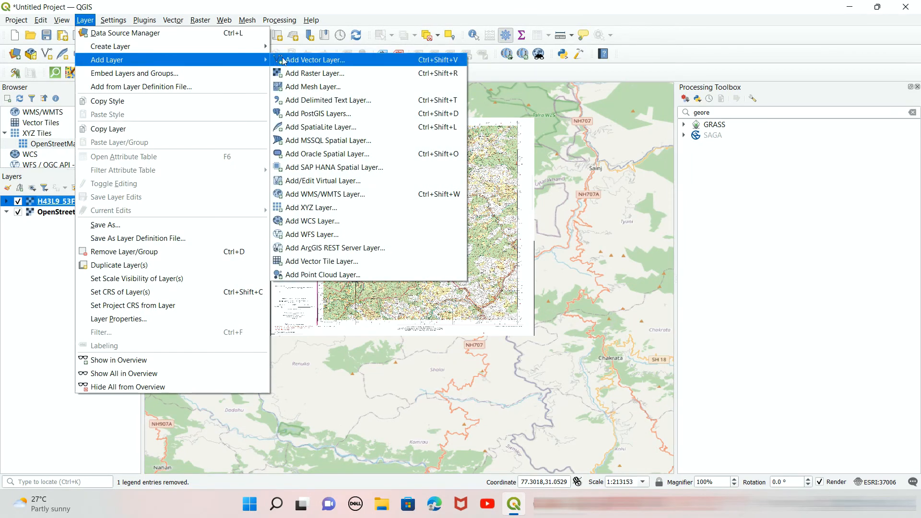
left_click(321, 61)
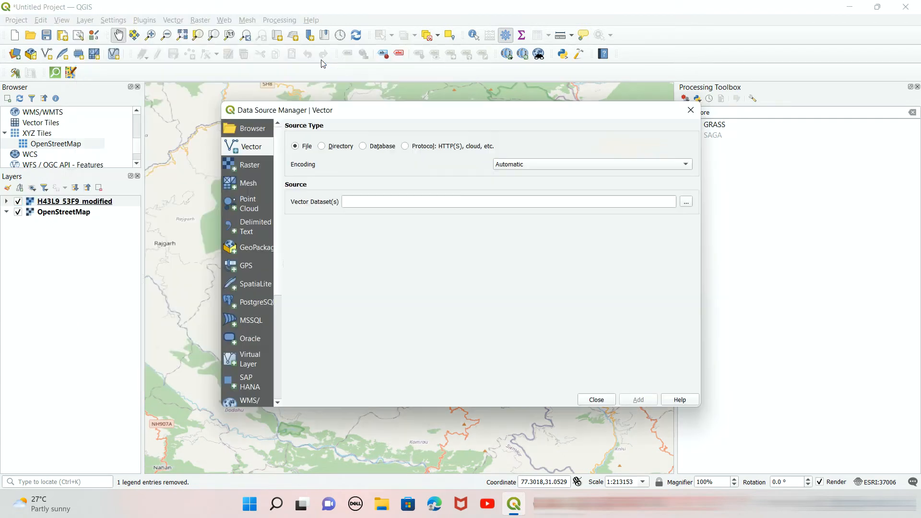
left_click(686, 202)
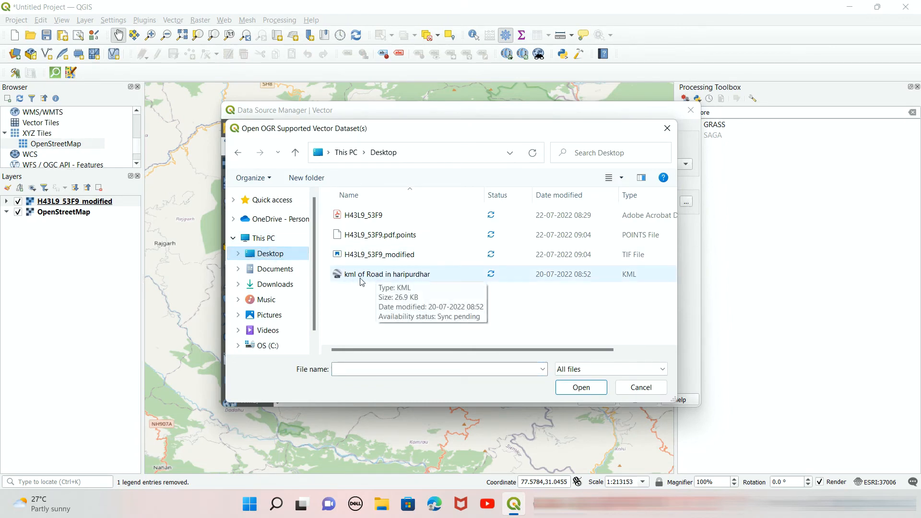
left_click(427, 274)
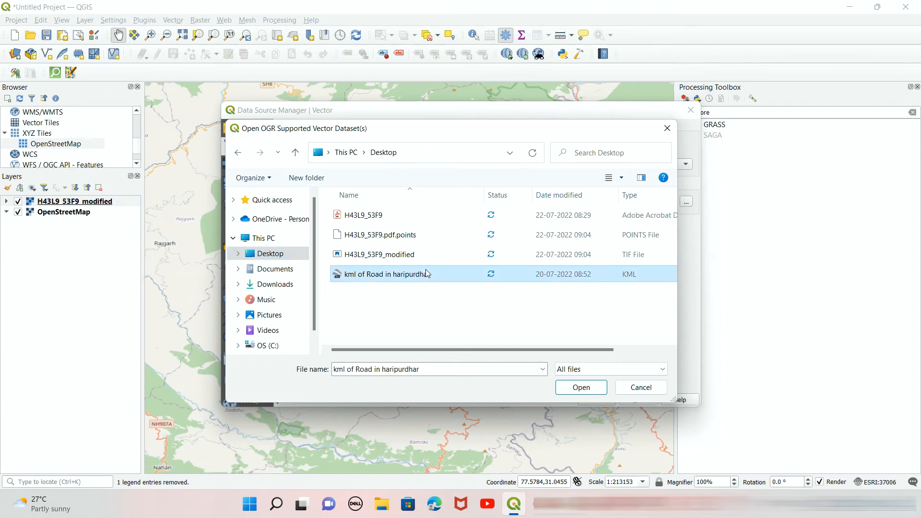
left_click(581, 388)
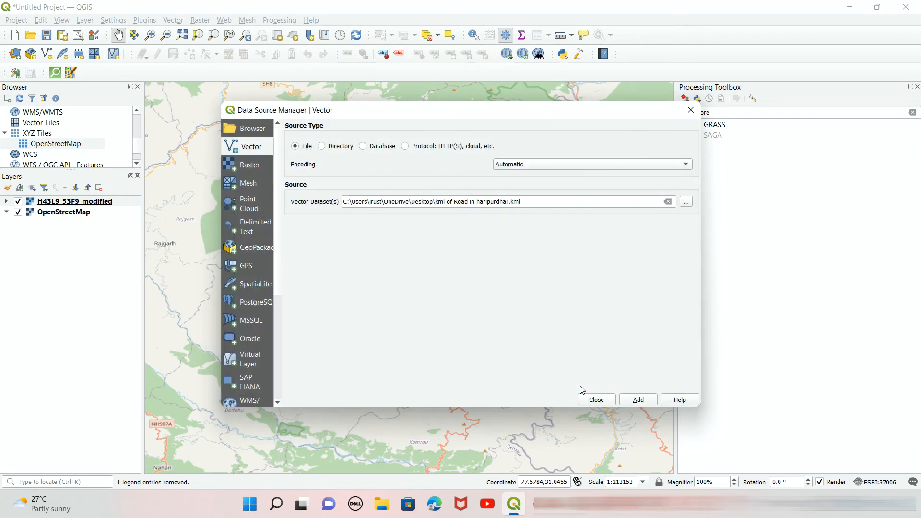
Add both the LineStringZ and PolygonZ items of the KML to the project and close the Data Source Manager
left_click(639, 401)
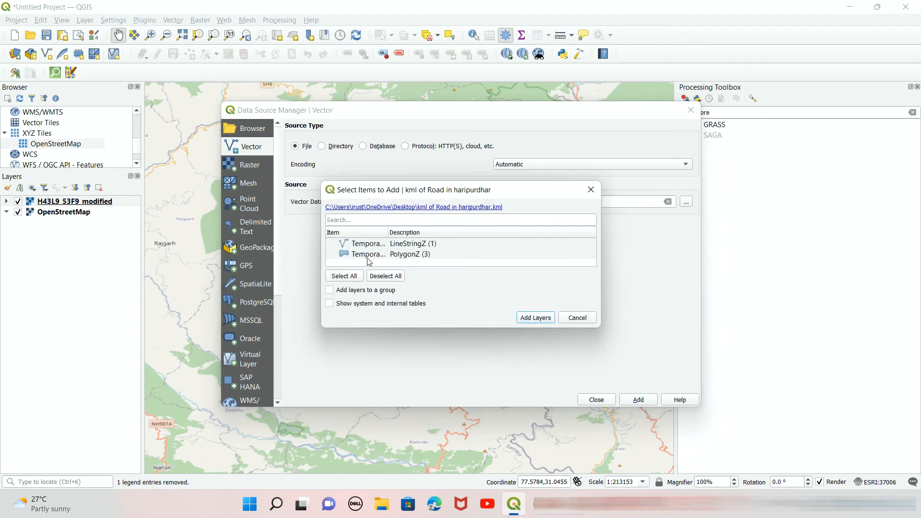
left_click(391, 257)
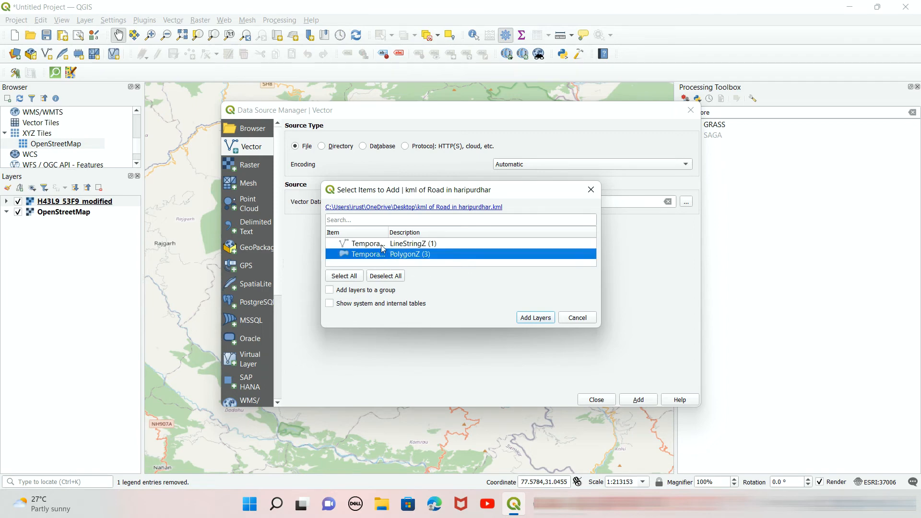
left_click(381, 244, "ctrl")
left_click(342, 277)
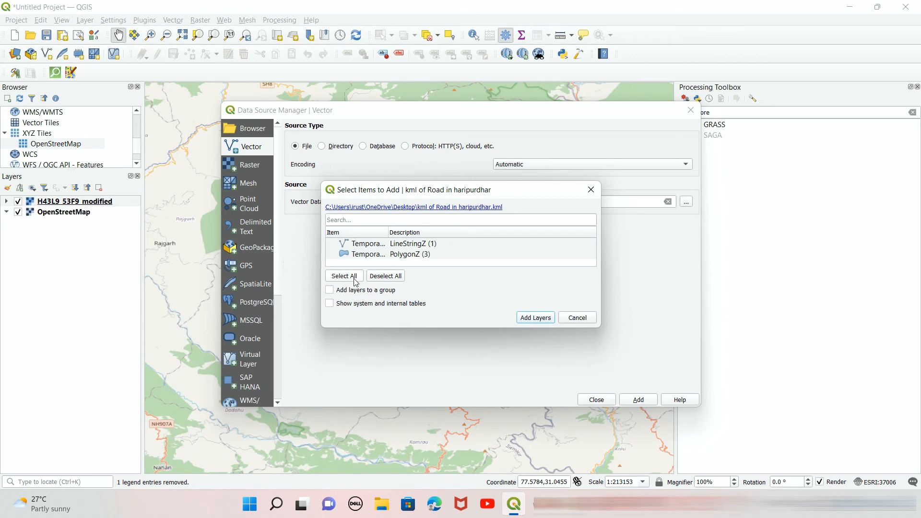
left_click(385, 254, "ctrl")
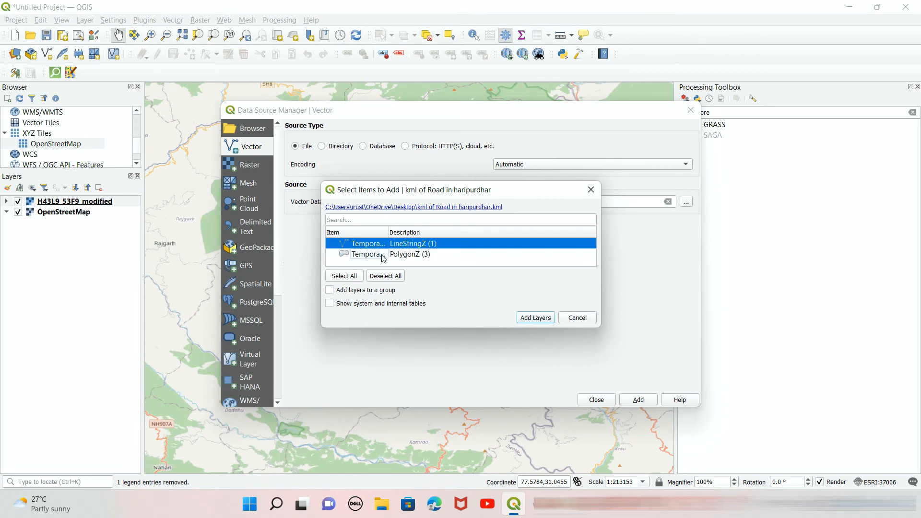
left_click(383, 257, "ctrl")
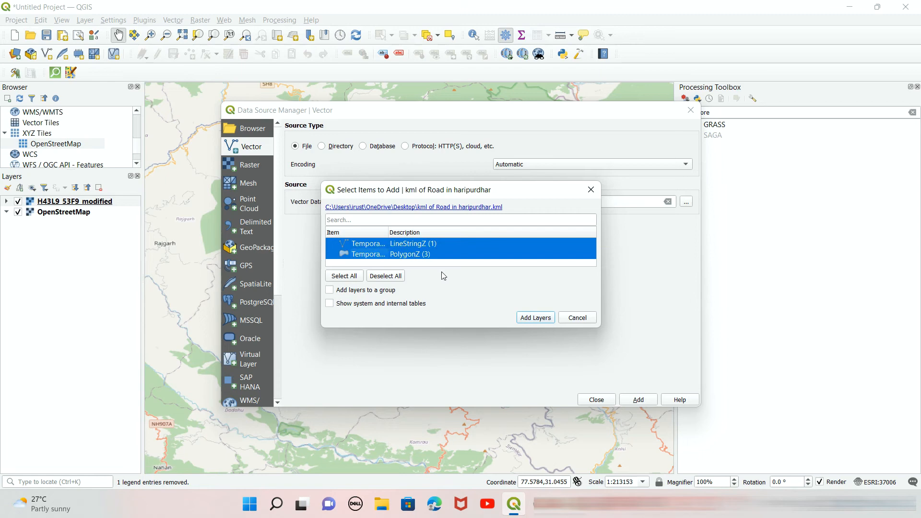
left_click(542, 321)
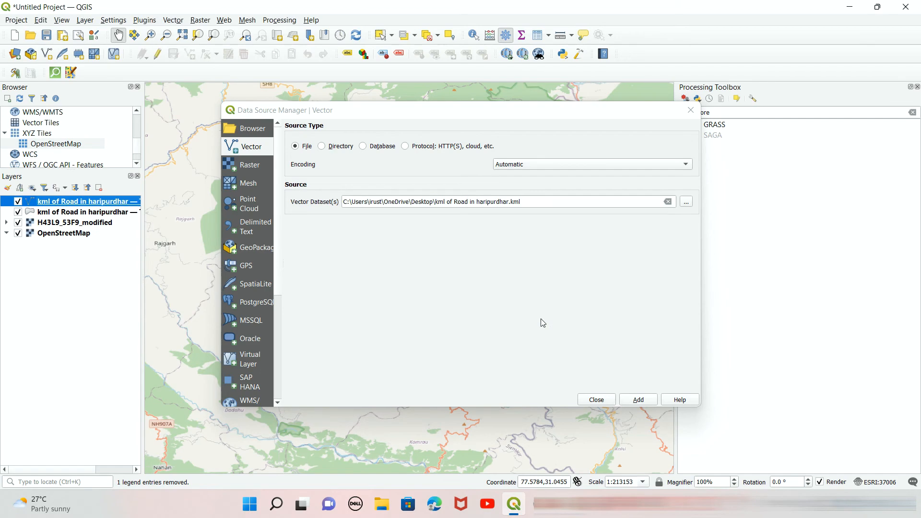
left_click(603, 404)
left_click(597, 400)
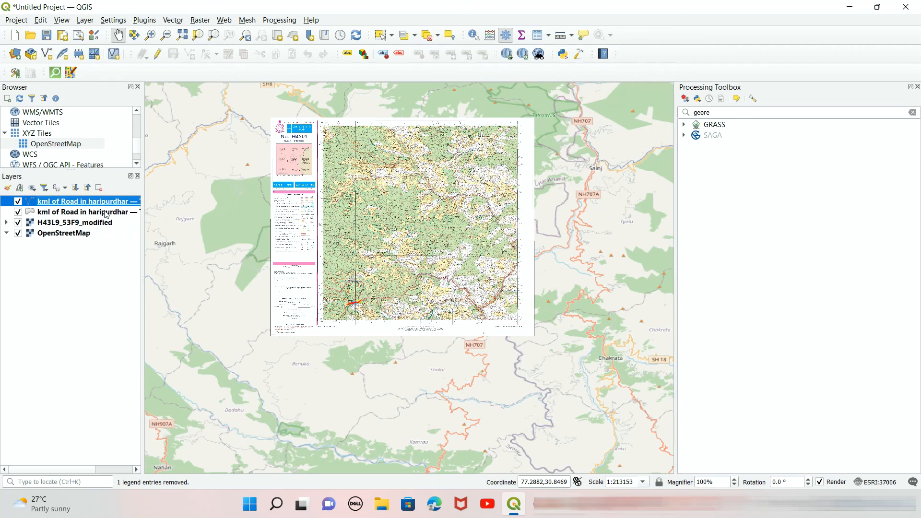
Examine how the KML road line and polygons align with the roads printed near Haripur on the georeferenced toposheet
mouse_move(109, 214)
scroll(350, 309, "up", 2)
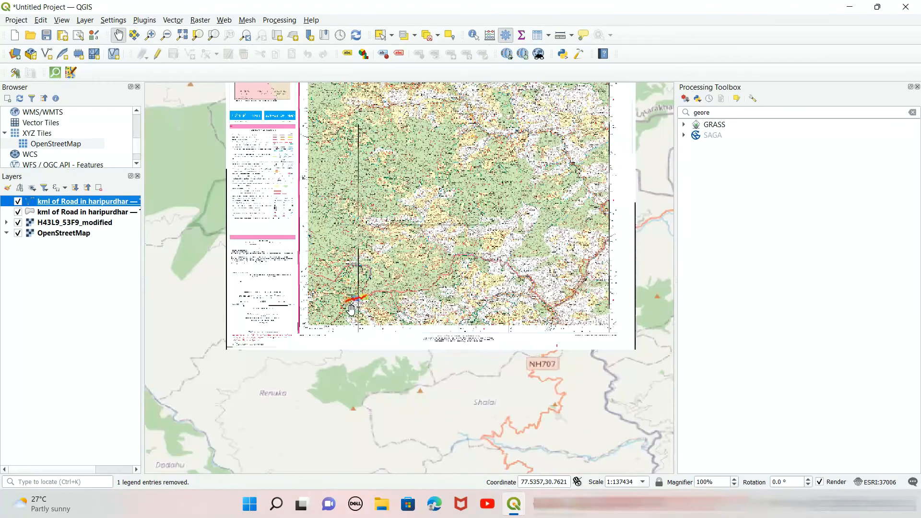
scroll(351, 310, "up", 1)
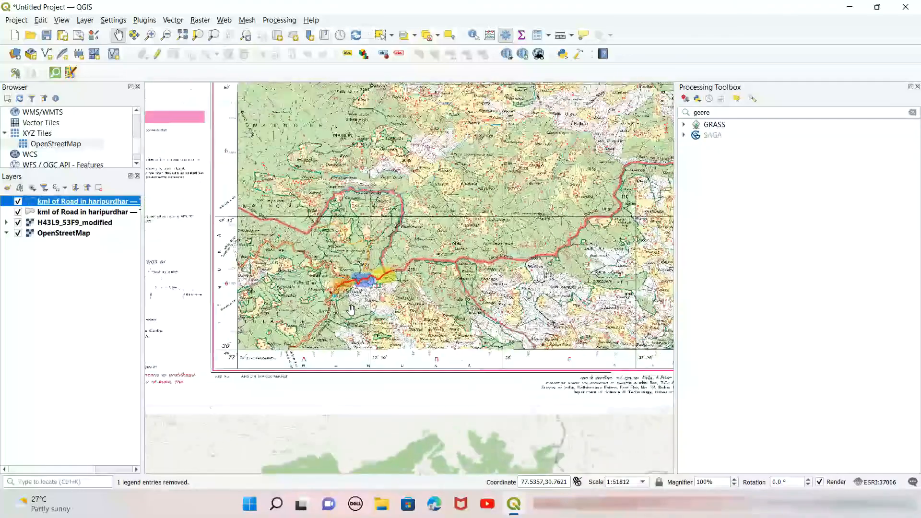
scroll(366, 293, "up", 2)
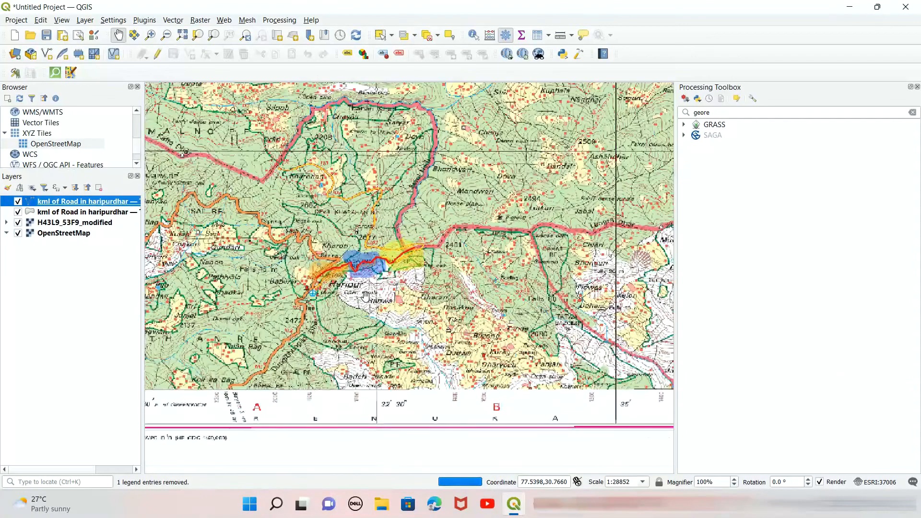
scroll(366, 293, "up", 2)
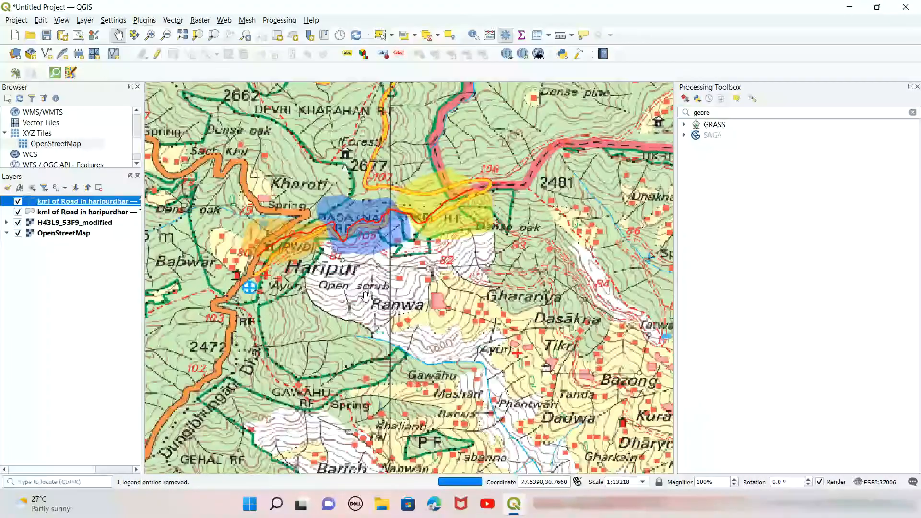
scroll(365, 296, "down", 2)
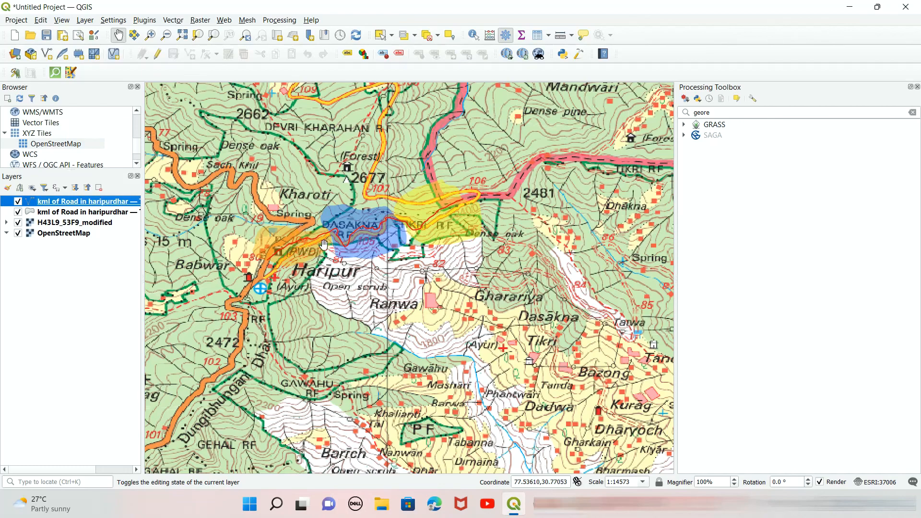
scroll(324, 245, "down", 1)
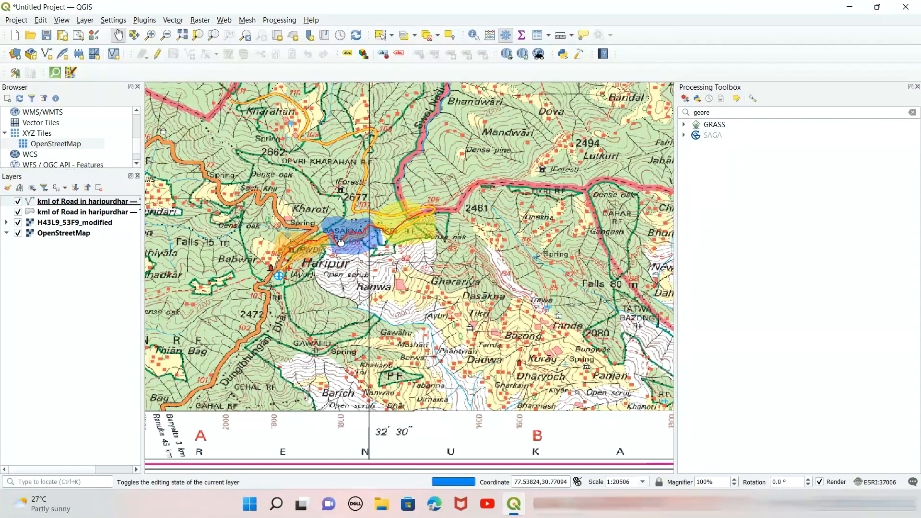
left_click_drag(341, 240, 413, 240)
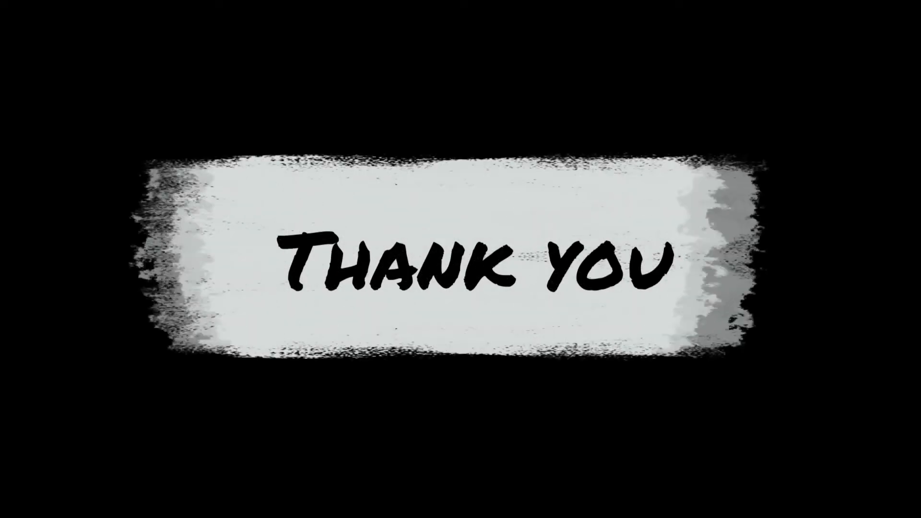